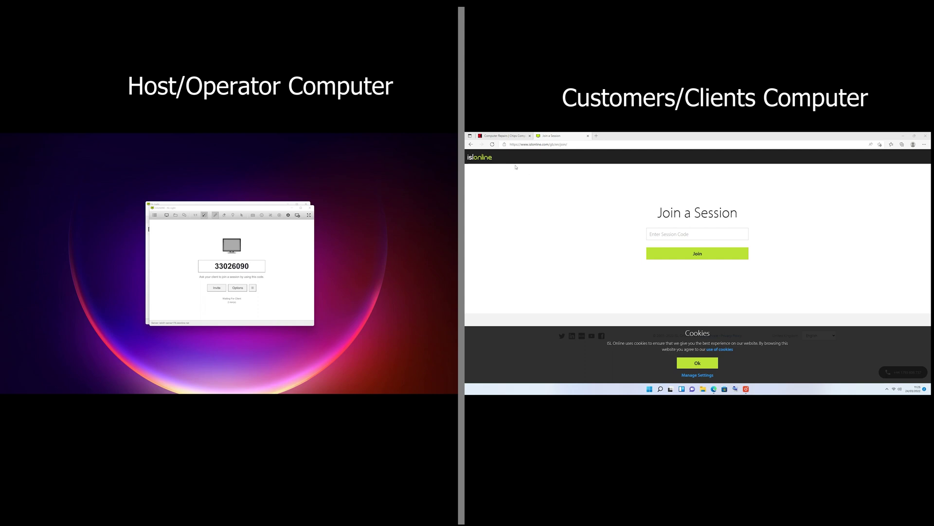
Return to the ISL Online home page and open Join a Session on the repair company's site
{"action": "left_click", "coordinate": [471, 145]}
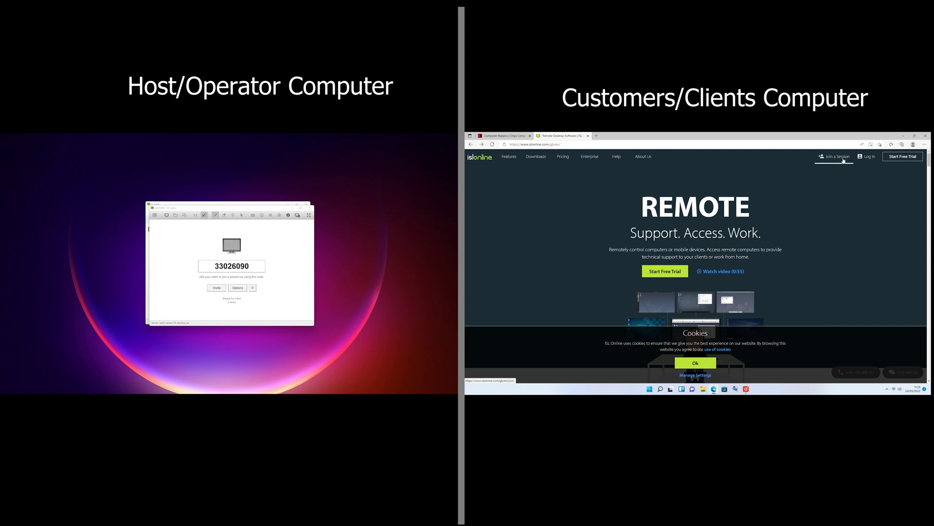
{"action": "left_click", "coordinate": [836, 157]}
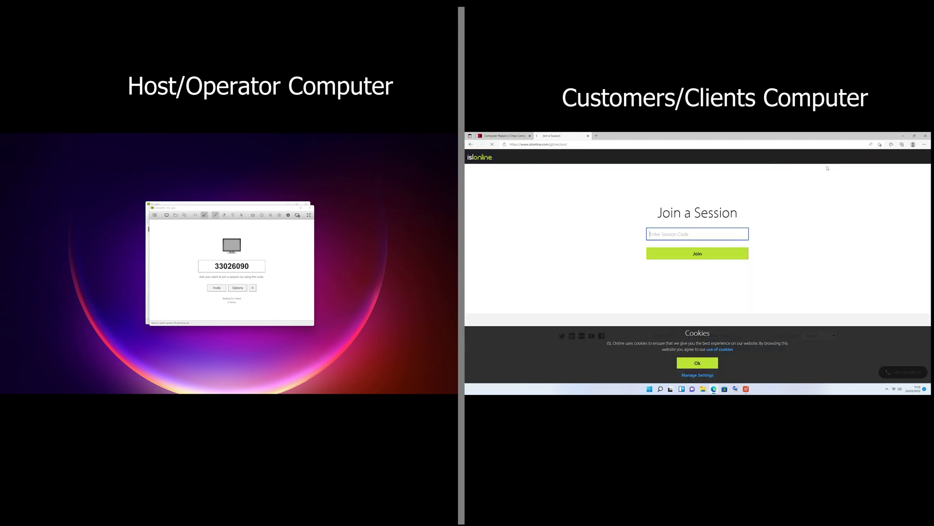
{"action": "left_click", "coordinate": [504, 136]}
From the LIVE SUPPORT ISL link, enter the session code and join the session
{"action": "left_click", "coordinate": [580, 312]}
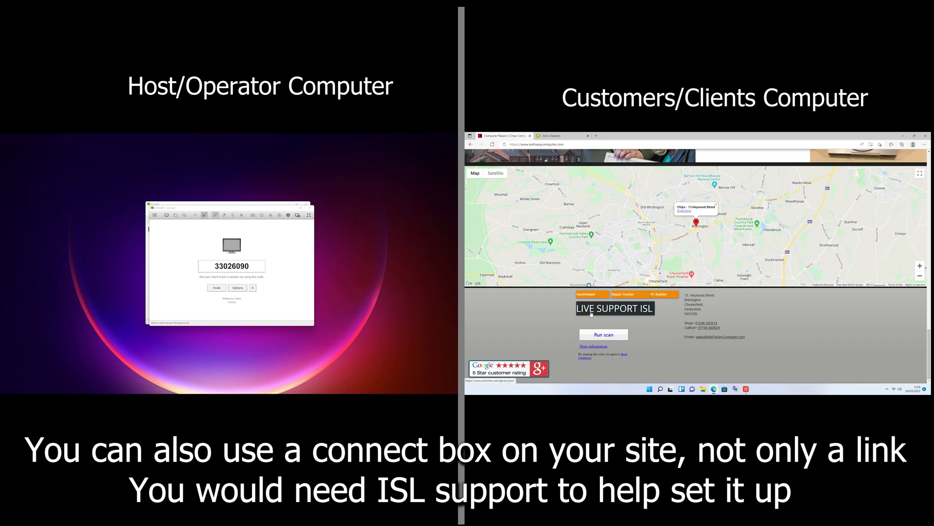
{"action": "left_click", "coordinate": [592, 313]}
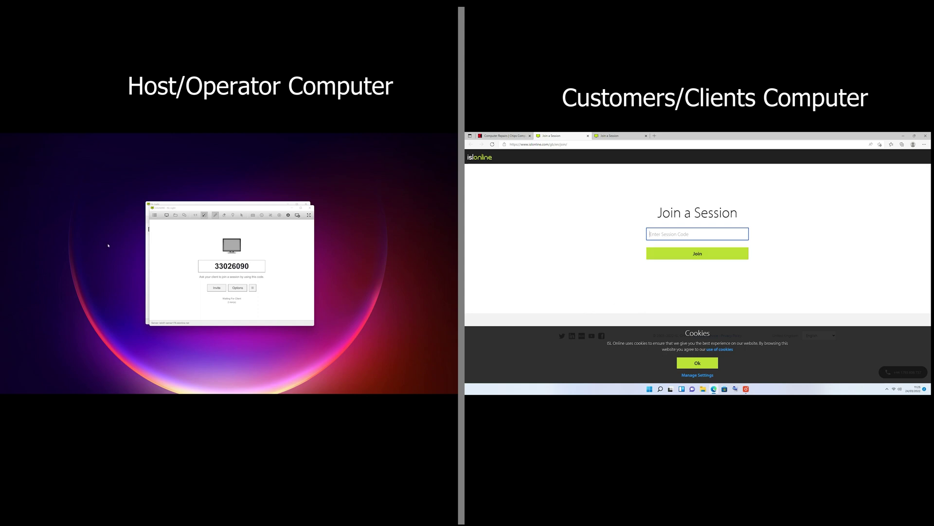
{"action": "type", "text": "33026090"}
{"action": "left_click", "coordinate": [690, 257]}
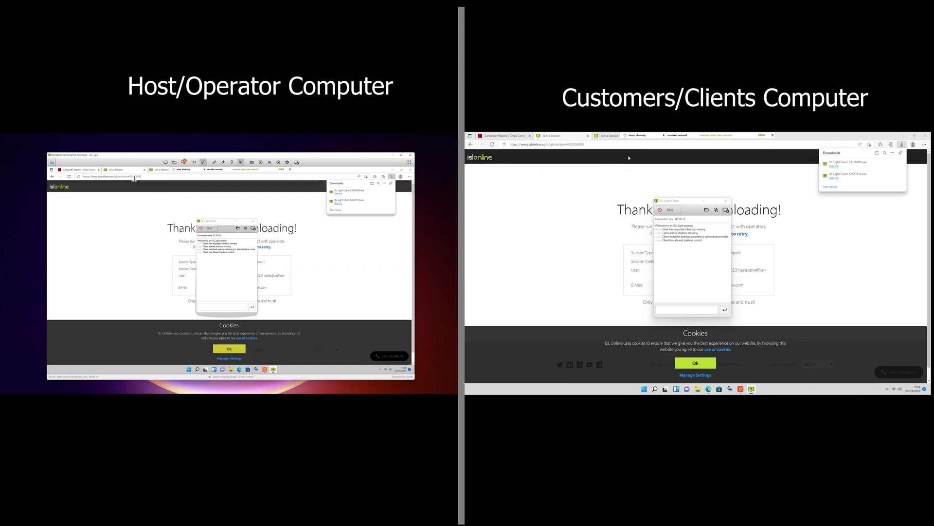
Switch the remote browser to the Join a Session tab and navigate it to google
{"action": "left_click", "coordinate": [157, 171]}
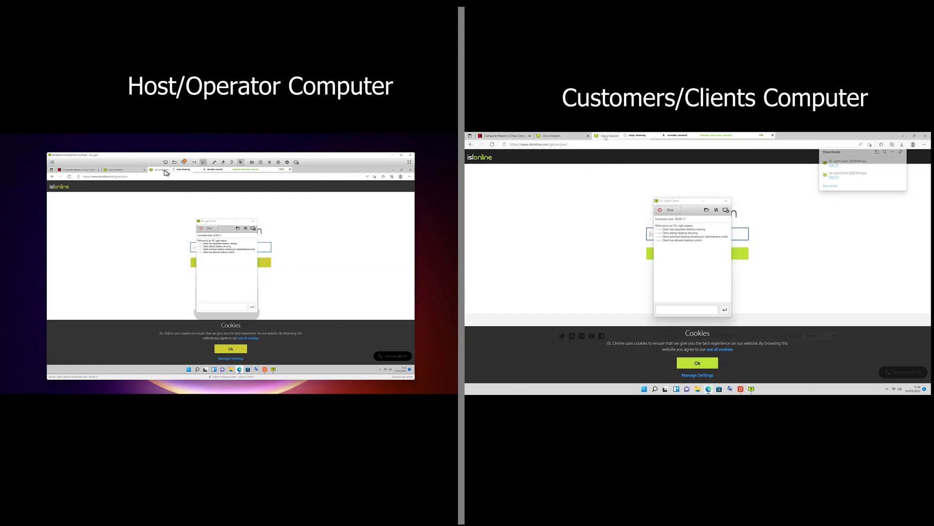
{"action": "left_click", "coordinate": [149, 177]}
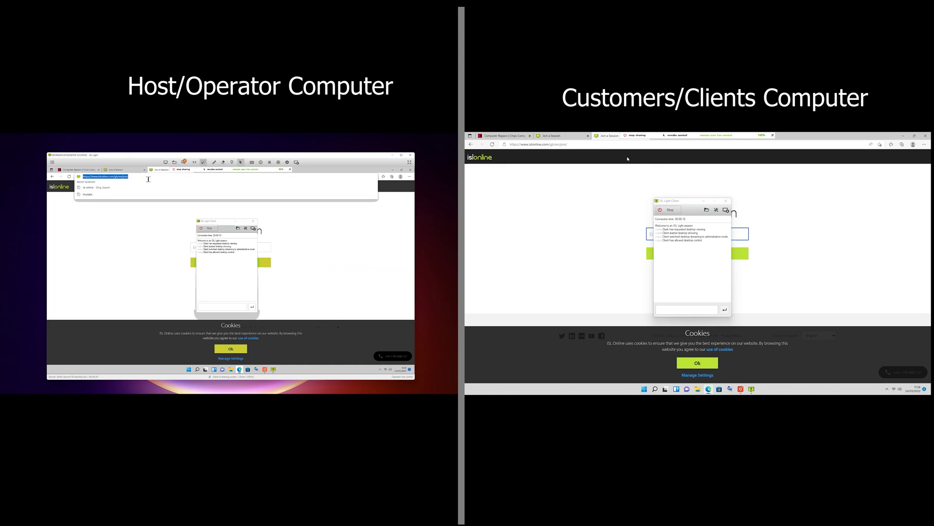
{"action": "type", "text": "google"}
{"action": "key", "text": "Return"}
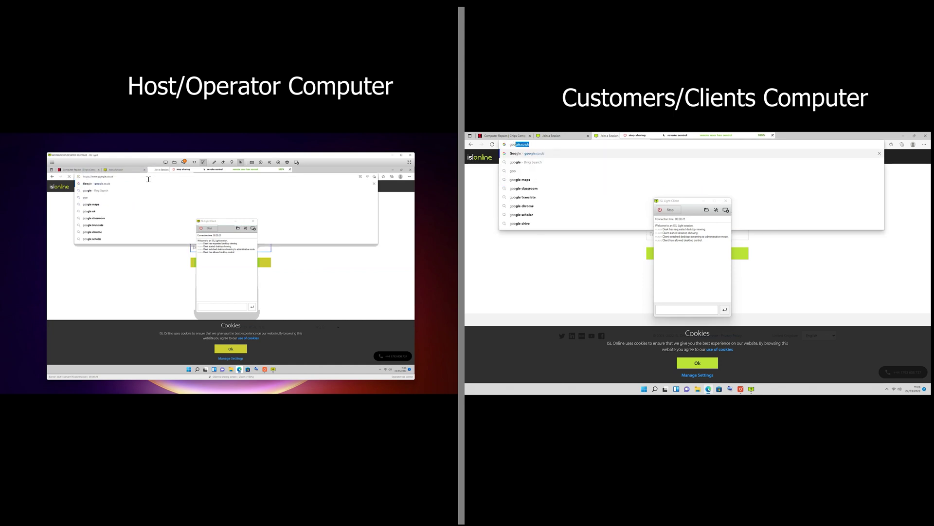
Launch Windows Terminal (Admin) from the remote Start button's quick menu
{"action": "left_click", "coordinate": [190, 369]}
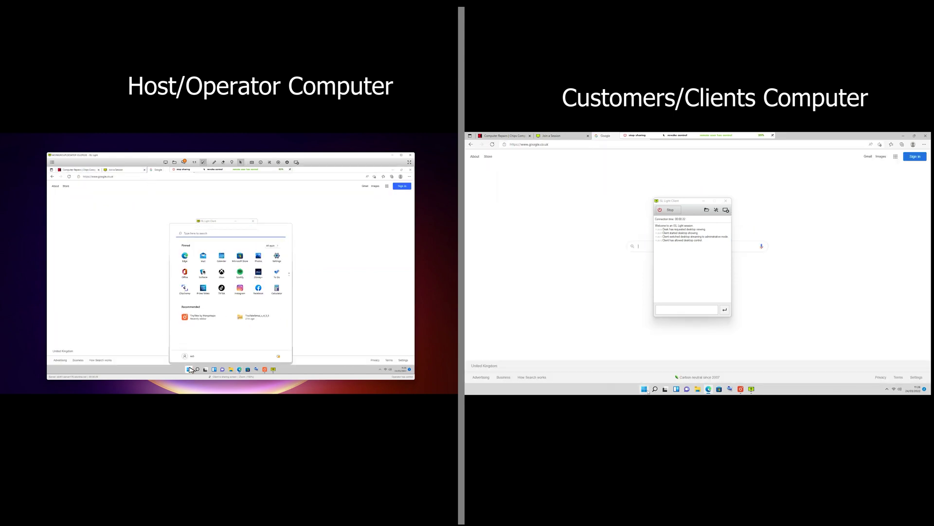
{"action": "right_click", "coordinate": [189, 369]}
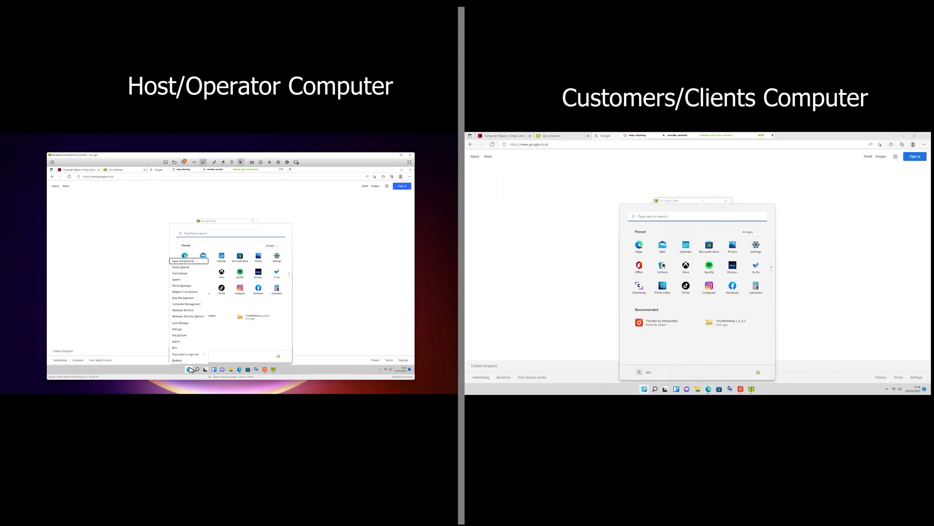
{"action": "left_click", "coordinate": [187, 317]}
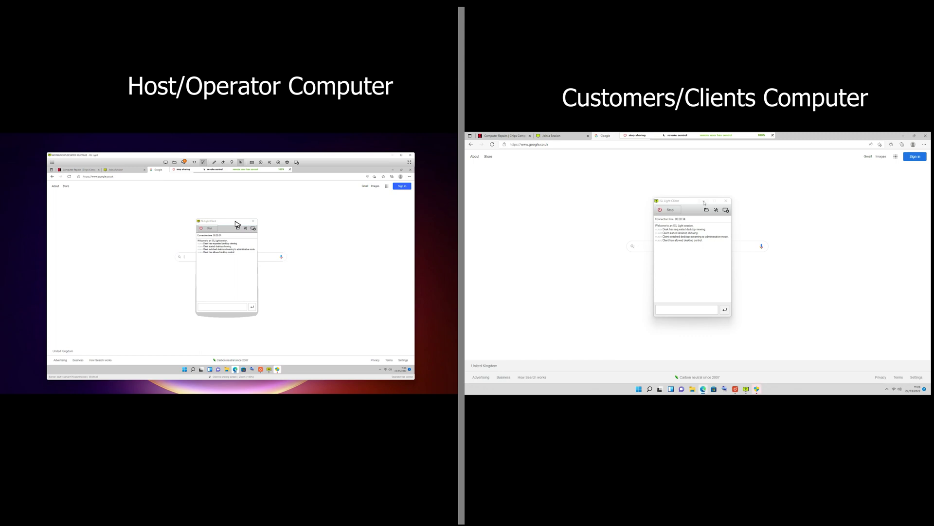
Send 'hi' from the client chat, open the operator's Chat window, and fit the remote view to screen
{"action": "left_click", "coordinate": [211, 307]}
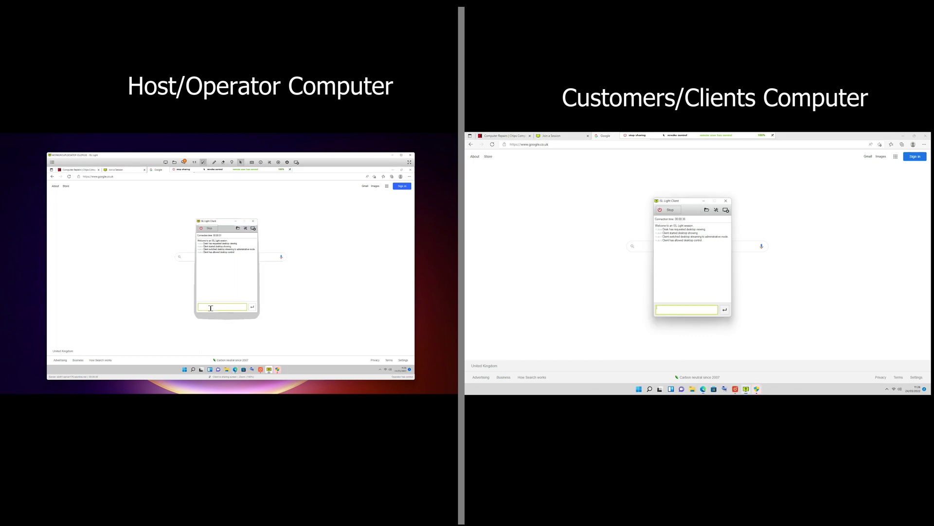
{"action": "type", "text": "hi"}
{"action": "left_click", "coordinate": [174, 162]}
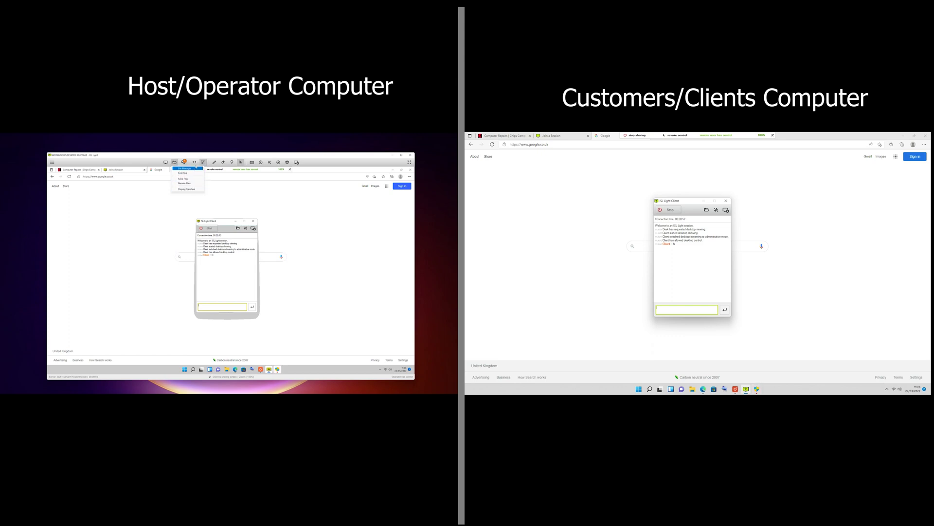
{"action": "left_click", "coordinate": [183, 162]}
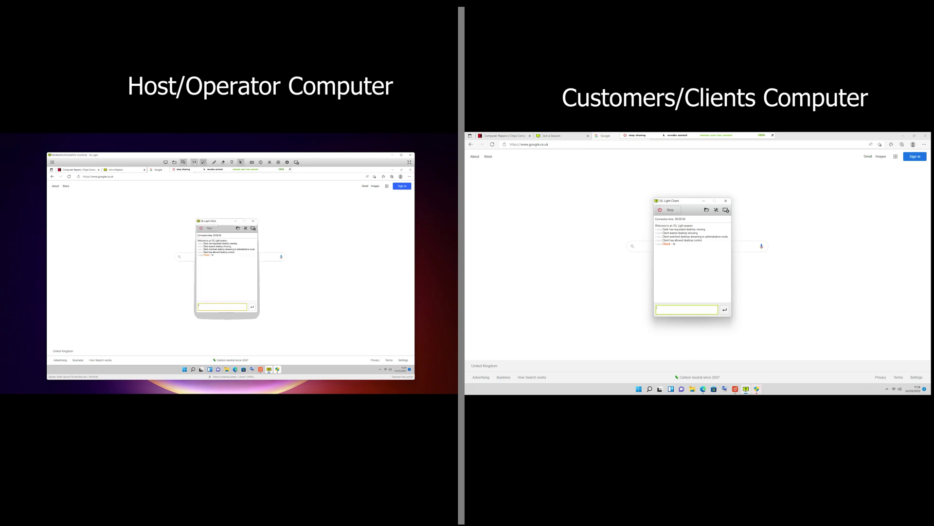
{"action": "left_click", "coordinate": [195, 163]}
{"action": "left_click", "coordinate": [203, 162]}
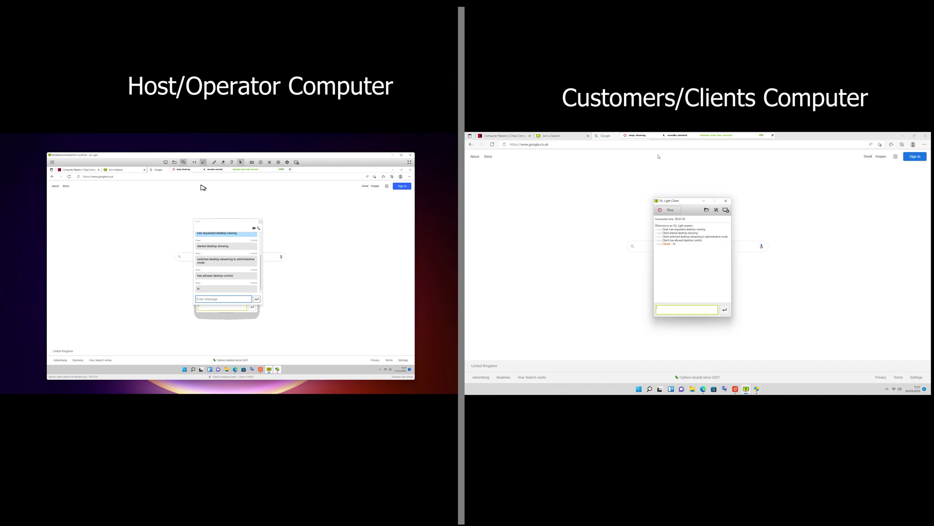
Underline the PowerShell prompt in red, place three marker pins, and draw a red curve near them
{"action": "left_click", "coordinate": [215, 162]}
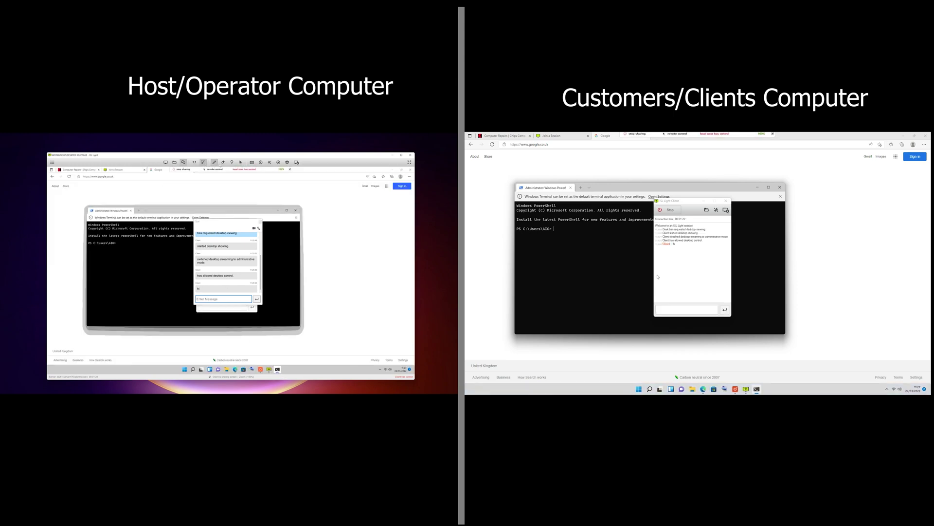
{"action": "left_click_drag", "start_coordinate": [91, 248], "coordinate": [123, 246]}
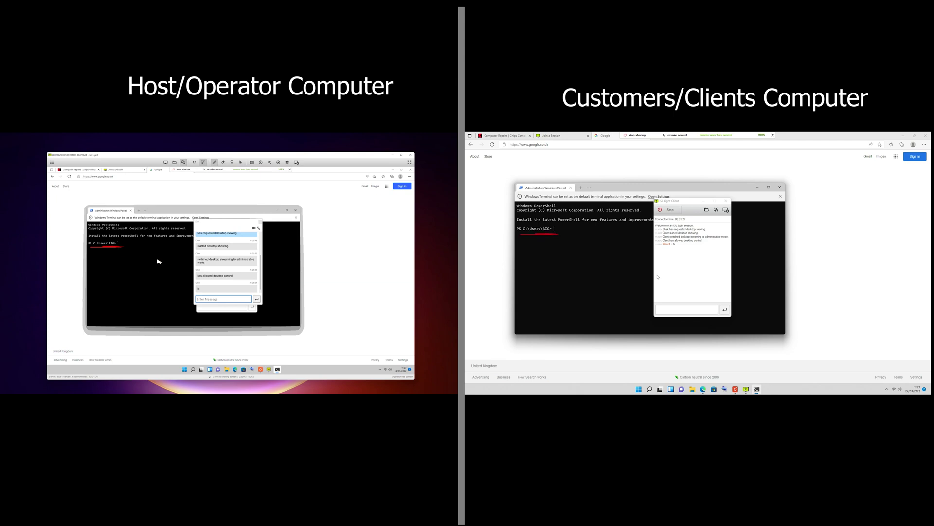
{"action": "left_click", "coordinate": [232, 162]}
{"action": "left_click", "coordinate": [124, 259]}
{"action": "left_click", "coordinate": [106, 269]}
{"action": "left_click", "coordinate": [141, 276]}
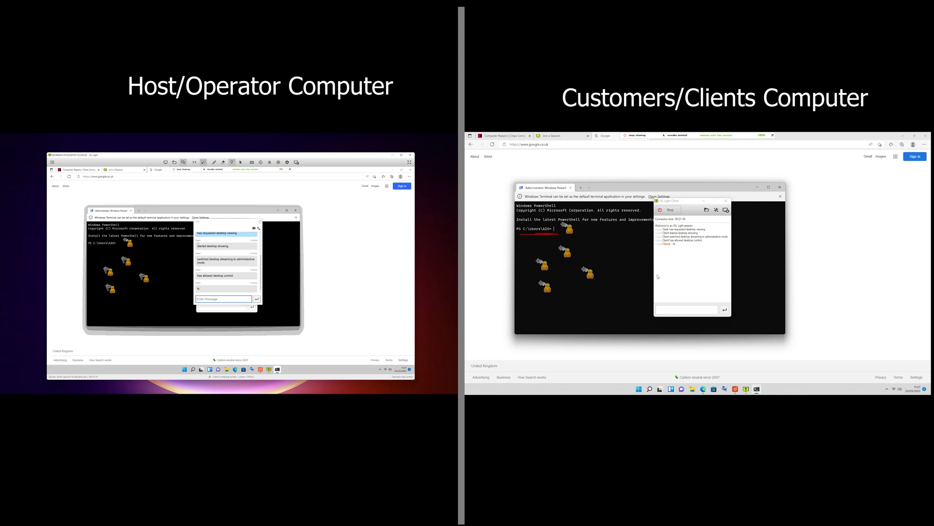
{"action": "left_click", "coordinate": [214, 162]}
{"action": "mouse_move", "coordinate": [125, 302]}
{"action": "left_mouse_down"}
{"action": "mouse_move", "coordinate": [144, 265]}
{"action": "mouse_move", "coordinate": [115, 303]}
{"action": "left_mouse_up"}
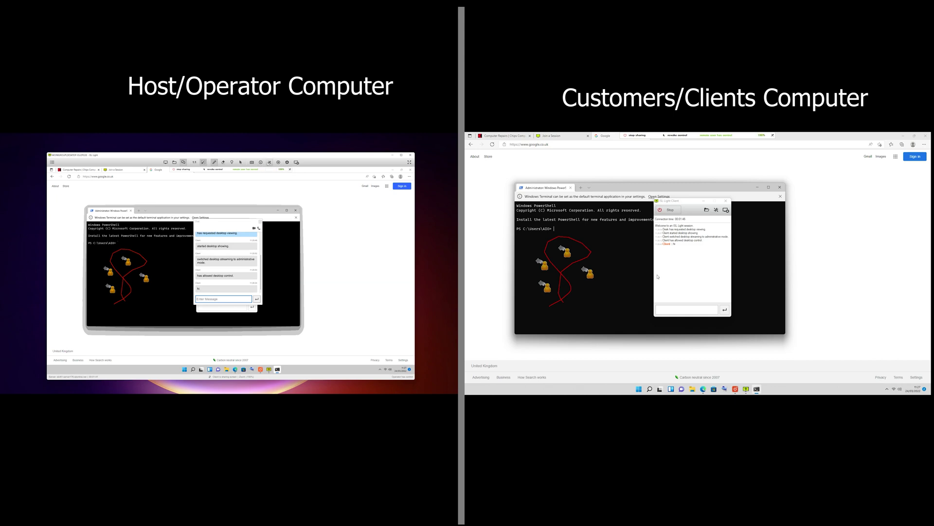
Set the remote view quality to Full, 32-bit Colour in the Settings menu
{"action": "left_click", "coordinate": [269, 162]}
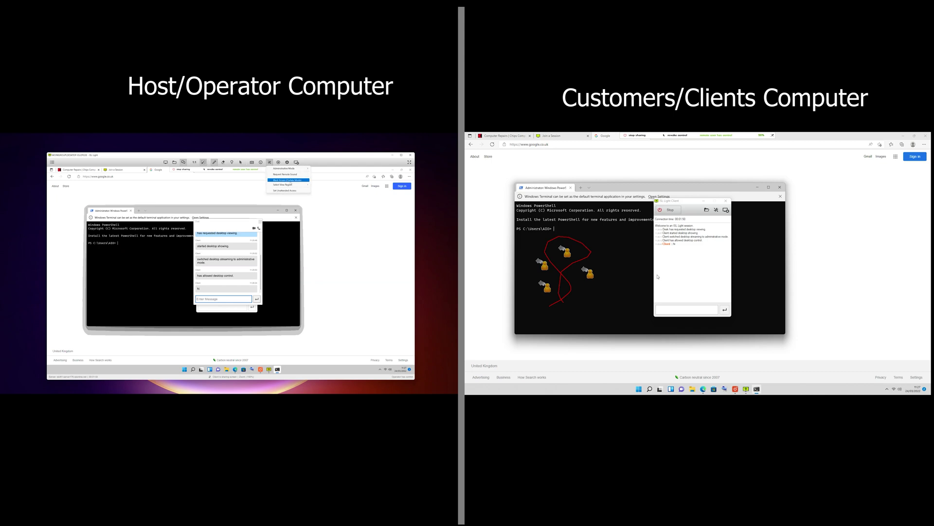
{"action": "mouse_move", "coordinate": [292, 185]}
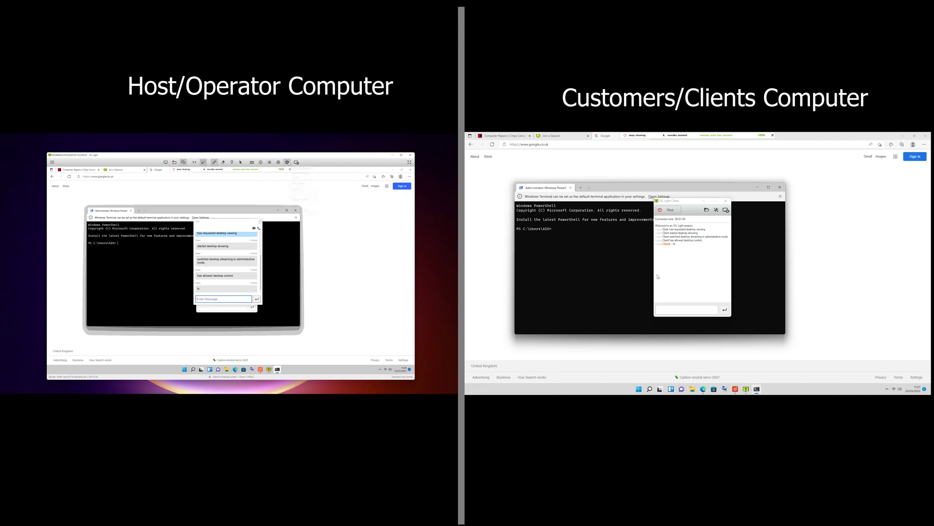
{"action": "left_click", "coordinate": [287, 162]}
{"action": "mouse_move", "coordinate": [299, 178]}
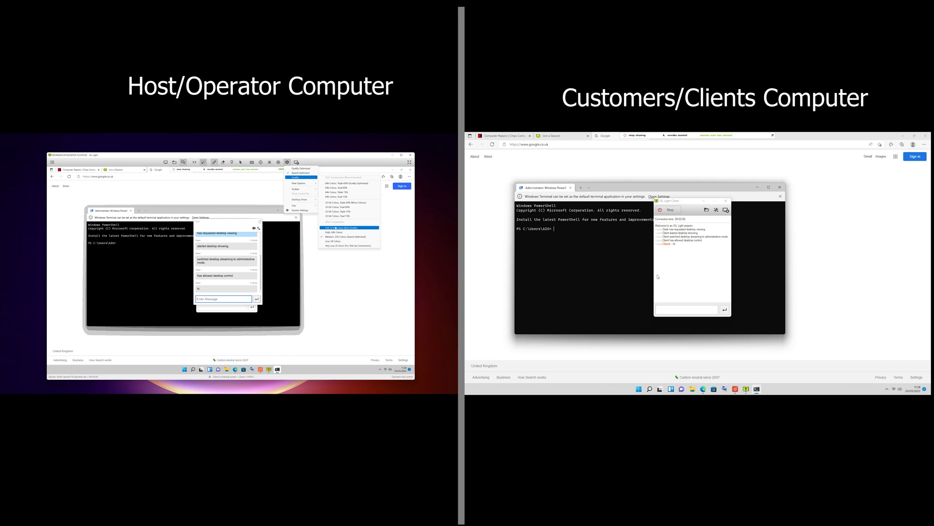
{"action": "left_click", "coordinate": [338, 228]}
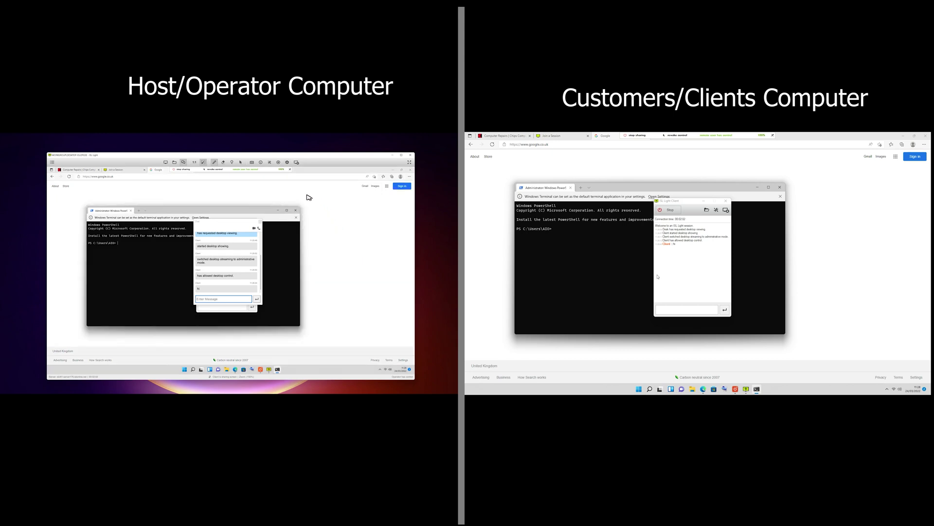
{"action": "left_click", "coordinate": [287, 163]}
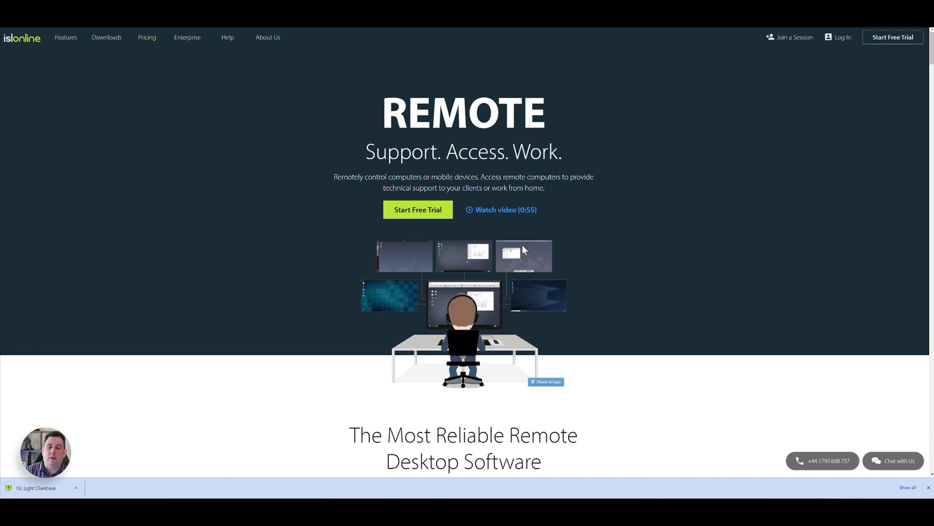
Play the ISL Online introduction video, skip to its end, close it, and scroll the home page
{"action": "left_click", "coordinate": [505, 212]}
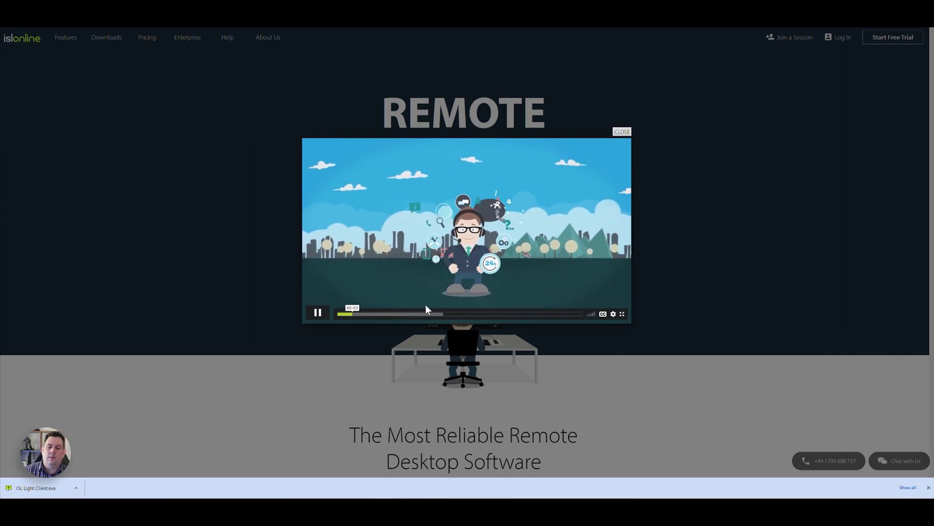
{"action": "left_click", "coordinate": [494, 313]}
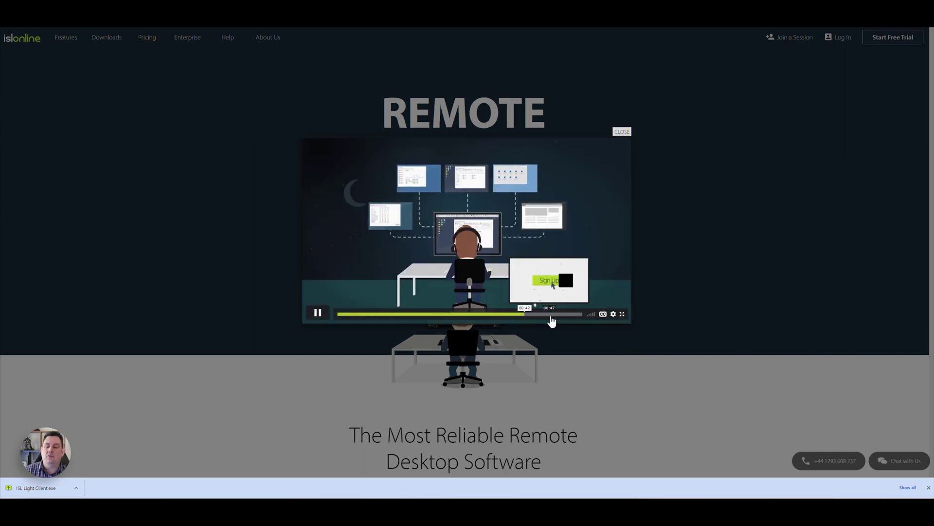
{"action": "left_click", "coordinate": [573, 314]}
{"action": "left_click", "coordinate": [622, 132]}
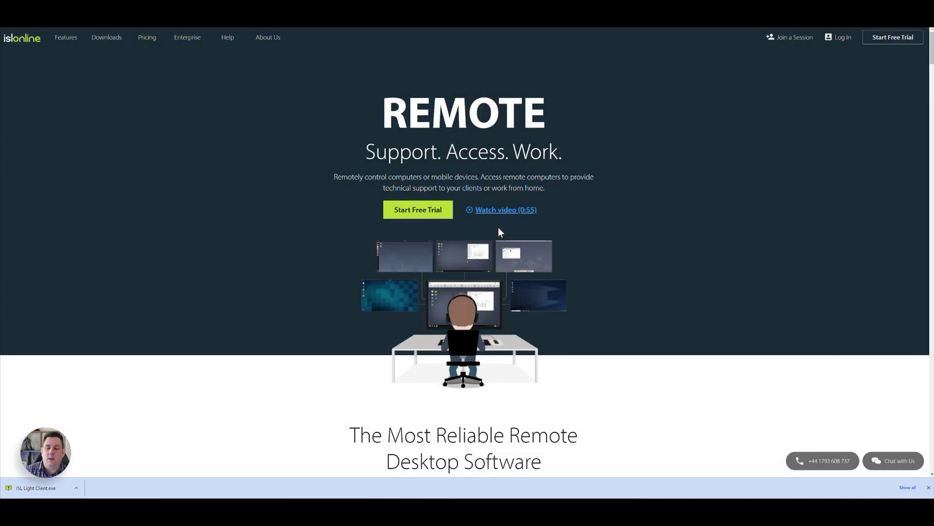
{"action": "scroll", "coordinate": [504, 210], "scroll_direction": "down", "scroll_amount": 5}
{"action": "scroll", "coordinate": [505, 210], "scroll_direction": "down", "scroll_amount": 5}
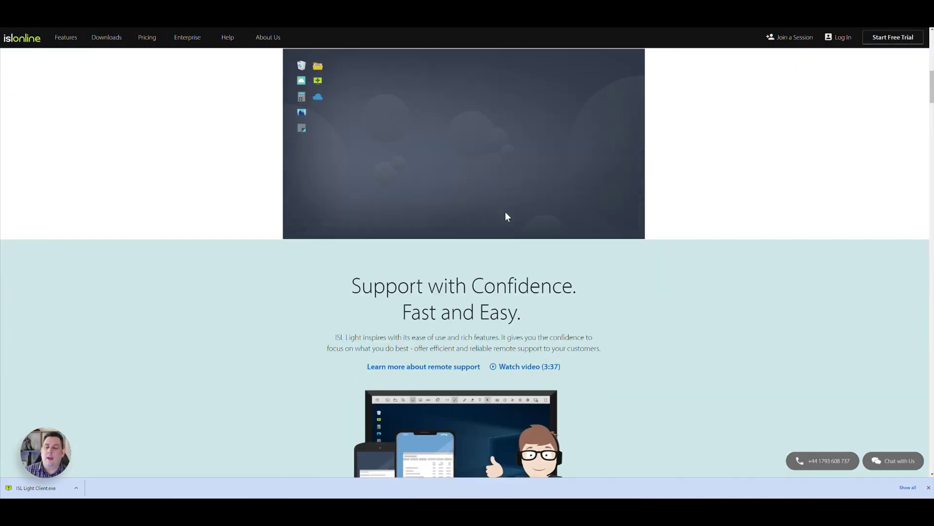
{"action": "scroll", "coordinate": [501, 219], "scroll_direction": "up", "scroll_amount": 4}
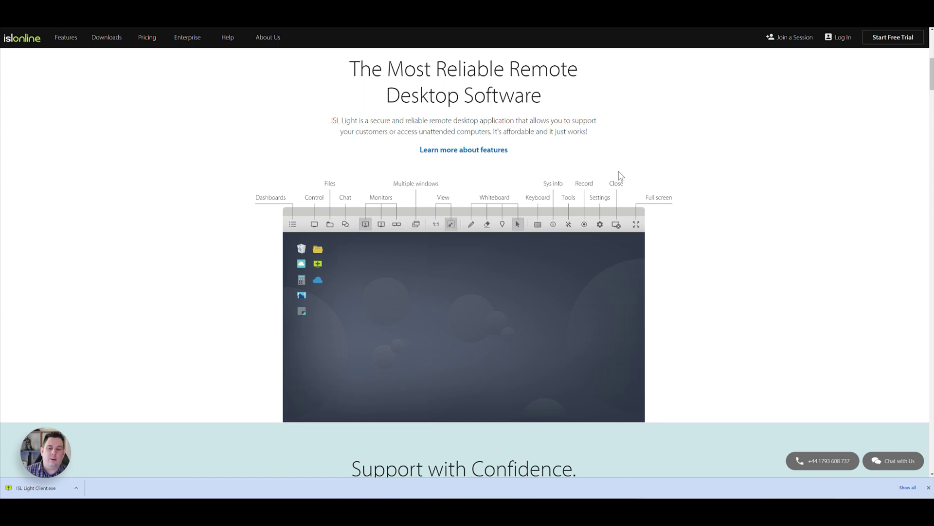
{"action": "scroll", "coordinate": [559, 243], "scroll_direction": "up", "scroll_amount": 1}
{"action": "scroll", "coordinate": [501, 242], "scroll_direction": "up", "scroll_amount": 8}
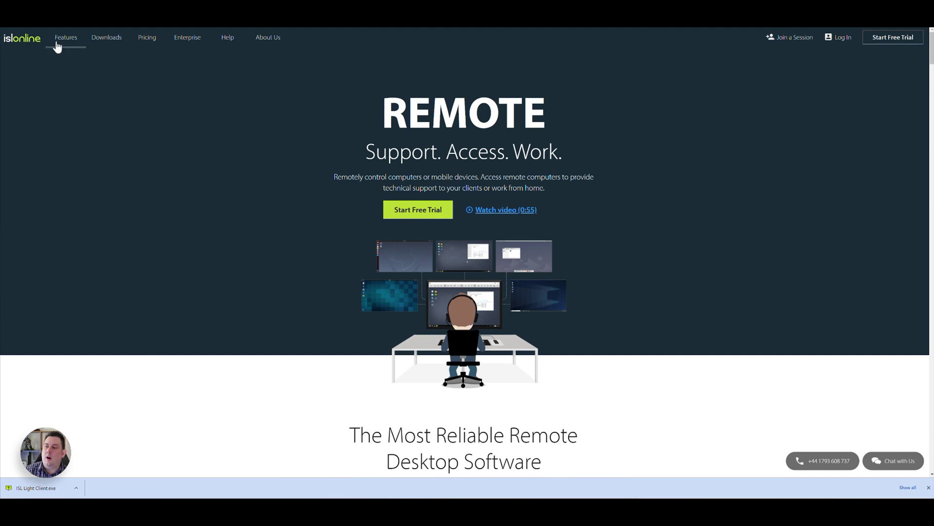
Open the Features page and scroll through it
{"action": "left_click", "coordinate": [291, 146]}
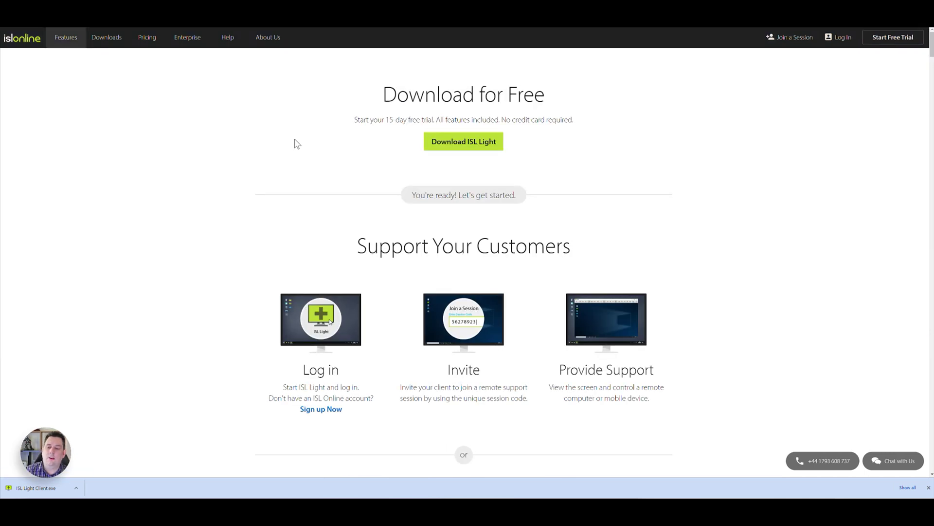
{"action": "scroll", "coordinate": [296, 143], "scroll_direction": "down", "scroll_amount": 3}
{"action": "scroll", "coordinate": [295, 144], "scroll_direction": "down", "scroll_amount": 12}
{"action": "scroll", "coordinate": [284, 144], "scroll_direction": "down", "scroll_amount": 8}
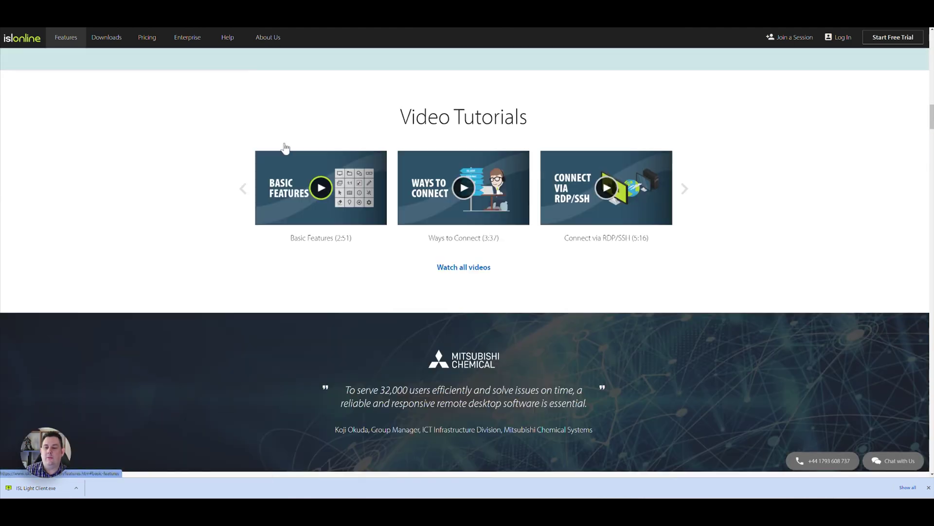
{"action": "scroll", "coordinate": [285, 144], "scroll_direction": "up", "scroll_amount": 18}
{"action": "scroll", "coordinate": [289, 148], "scroll_direction": "up", "scroll_amount": 8}
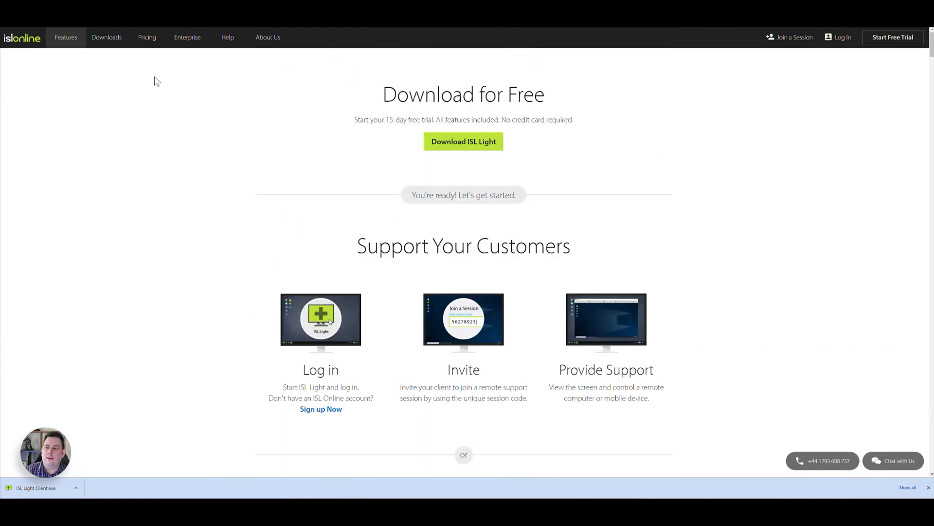
Open the Downloads page, highlight the Provide Support and FOR OPERATORS headings, and scroll the product list
{"action": "left_click", "coordinate": [105, 38]}
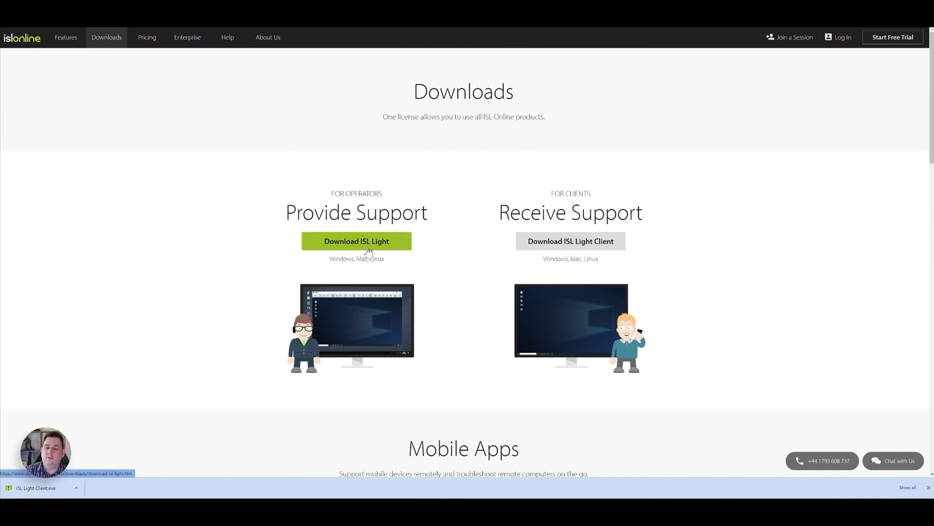
{"action": "left_click_drag", "start_coordinate": [288, 213], "coordinate": [431, 210]}
{"action": "left_click", "coordinate": [495, 216]}
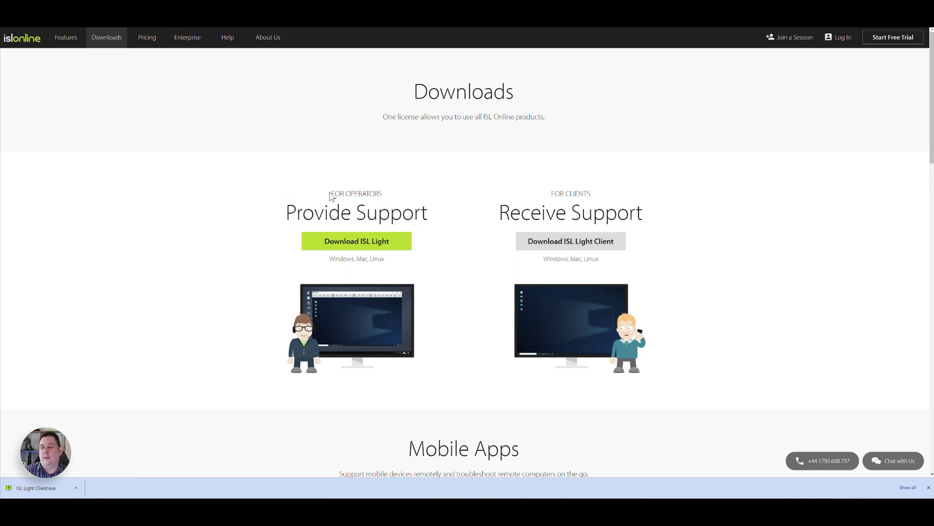
{"action": "left_click_drag", "start_coordinate": [332, 194], "coordinate": [392, 197]}
{"action": "left_click", "coordinate": [482, 211]}
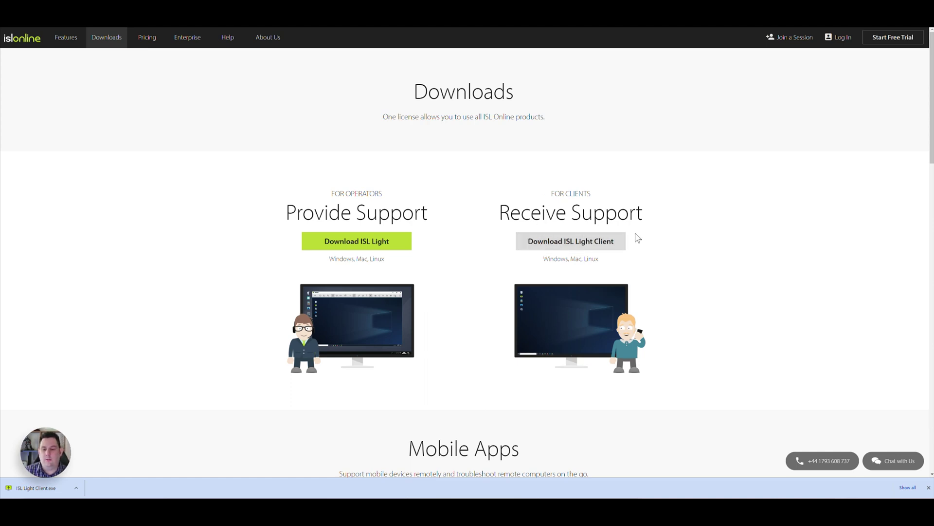
{"action": "scroll", "coordinate": [636, 236], "scroll_direction": "down", "scroll_amount": 5}
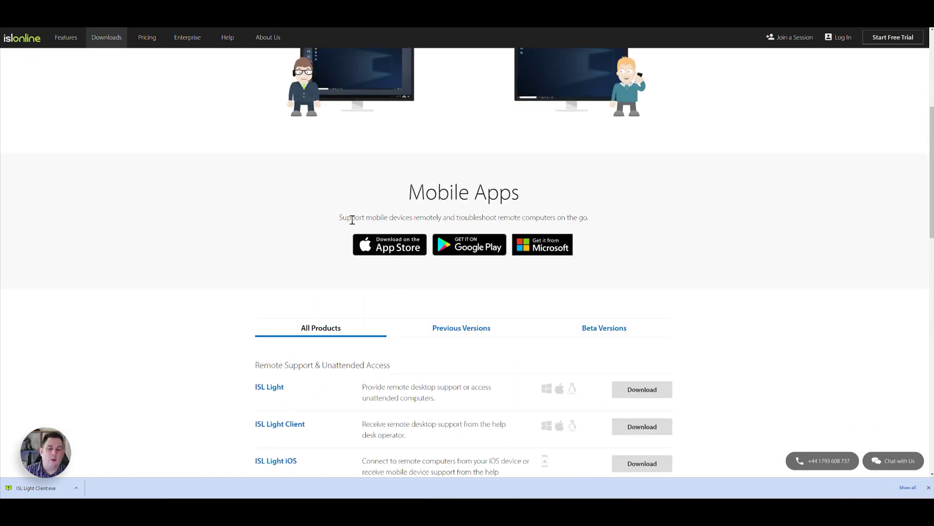
{"action": "scroll", "coordinate": [452, 194], "scroll_direction": "down", "scroll_amount": 2}
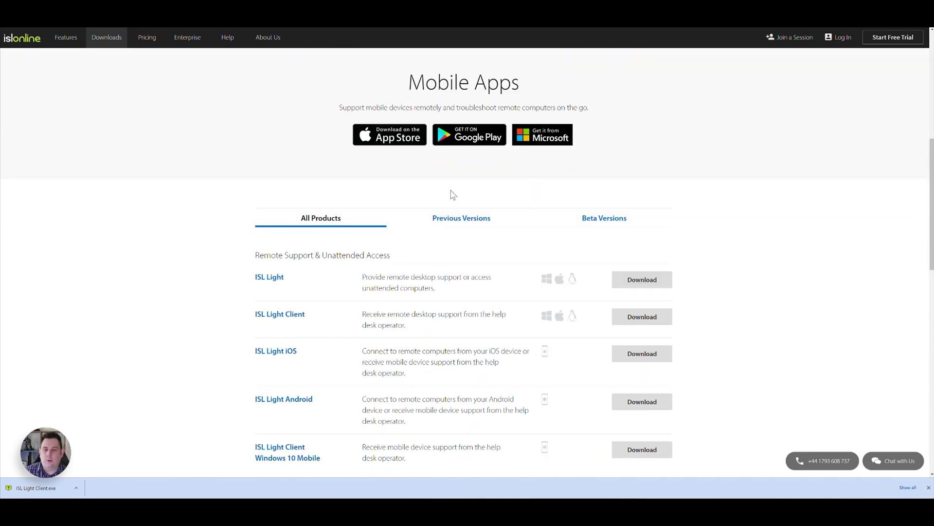
{"action": "scroll", "coordinate": [439, 198], "scroll_direction": "down", "scroll_amount": 2}
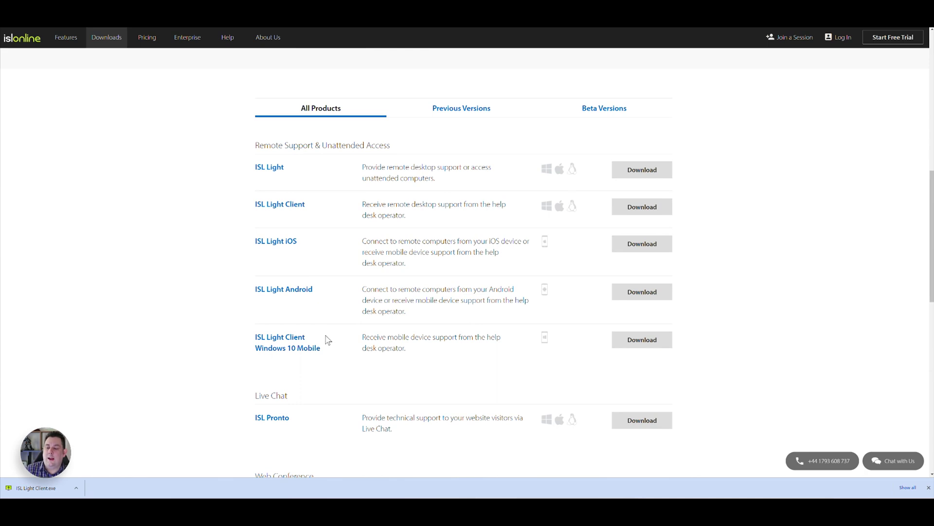
{"action": "scroll", "coordinate": [348, 264], "scroll_direction": "down", "scroll_amount": 5}
{"action": "scroll", "coordinate": [346, 264], "scroll_direction": "up", "scroll_amount": 9}
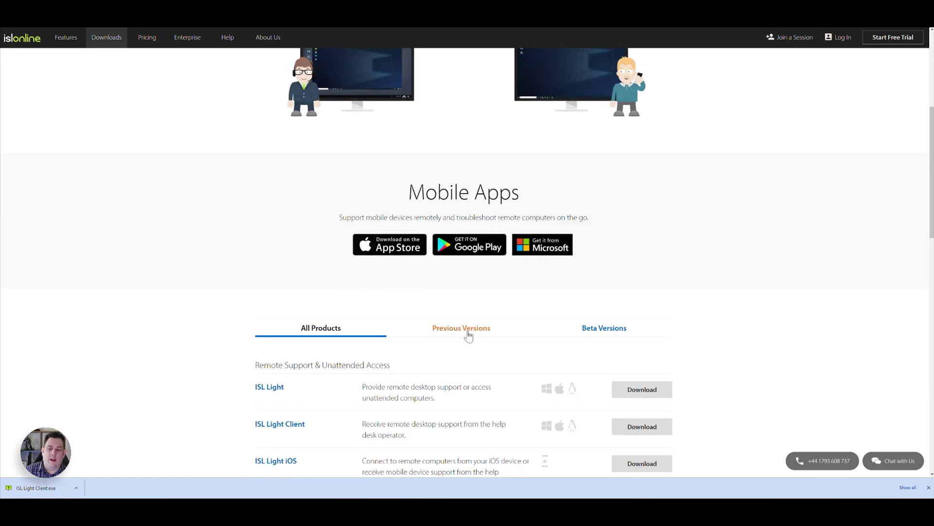
View the Previous Versions and Beta Versions lists of the products
{"action": "left_click", "coordinate": [467, 332]}
{"action": "scroll", "coordinate": [559, 273], "scroll_direction": "down", "scroll_amount": 5}
{"action": "scroll", "coordinate": [599, 234], "scroll_direction": "up", "scroll_amount": 3}
{"action": "left_click", "coordinate": [605, 182]}
{"action": "scroll", "coordinate": [515, 276], "scroll_direction": "down", "scroll_amount": 3}
{"action": "scroll", "coordinate": [515, 275], "scroll_direction": "up", "scroll_amount": 11}
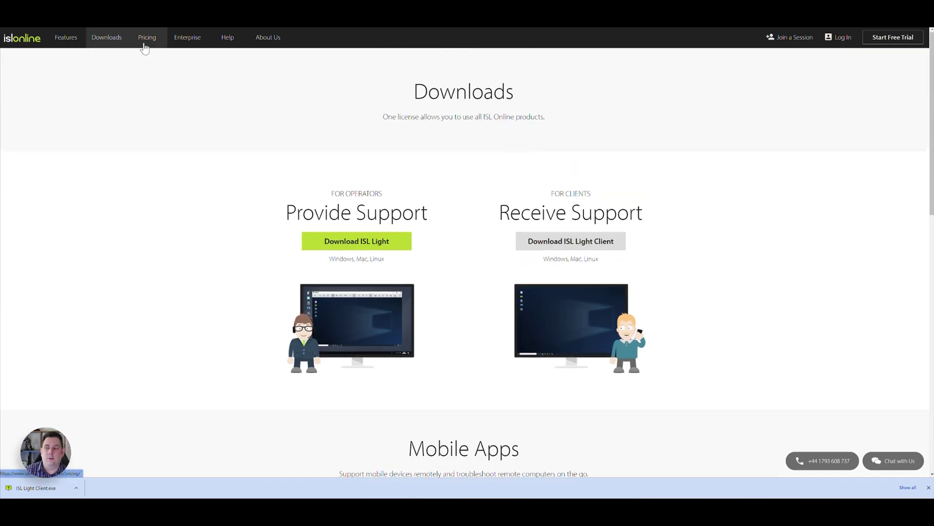
Open the Pricing page and highlight the Cloud plan's One per license and Unlimited managed computers values
{"action": "left_click", "coordinate": [146, 47]}
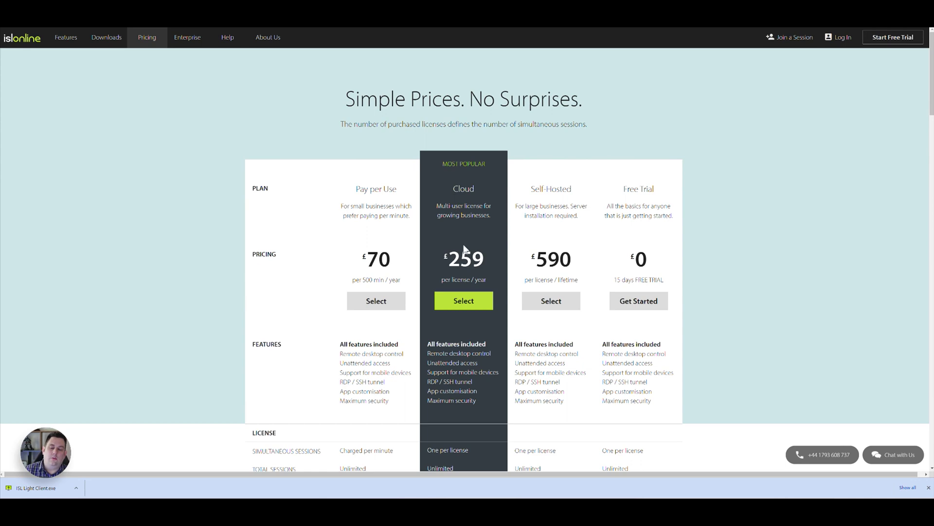
{"action": "scroll", "coordinate": [470, 247], "scroll_direction": "down", "scroll_amount": 2}
{"action": "scroll", "coordinate": [462, 205], "scroll_direction": "up", "scroll_amount": 2}
{"action": "scroll", "coordinate": [456, 222], "scroll_direction": "down", "scroll_amount": 2}
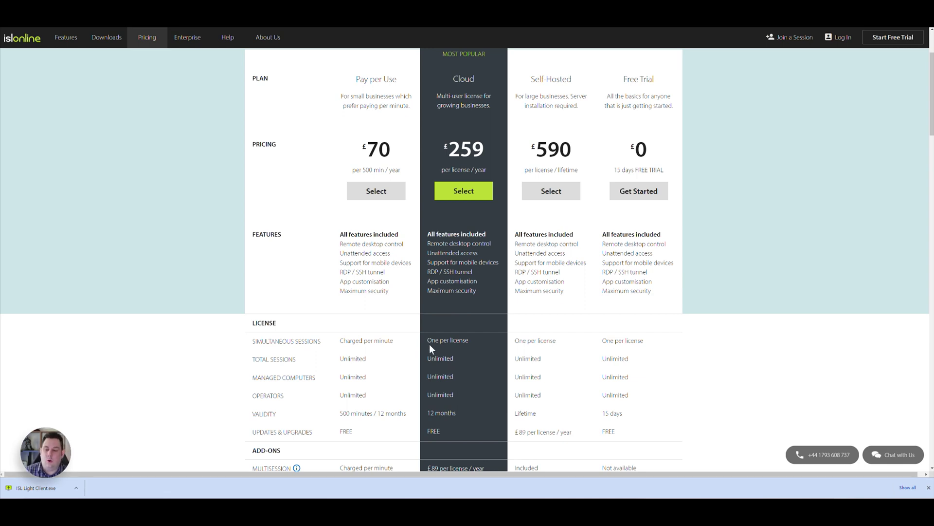
{"action": "left_click_drag", "start_coordinate": [426, 340], "coordinate": [466, 341]}
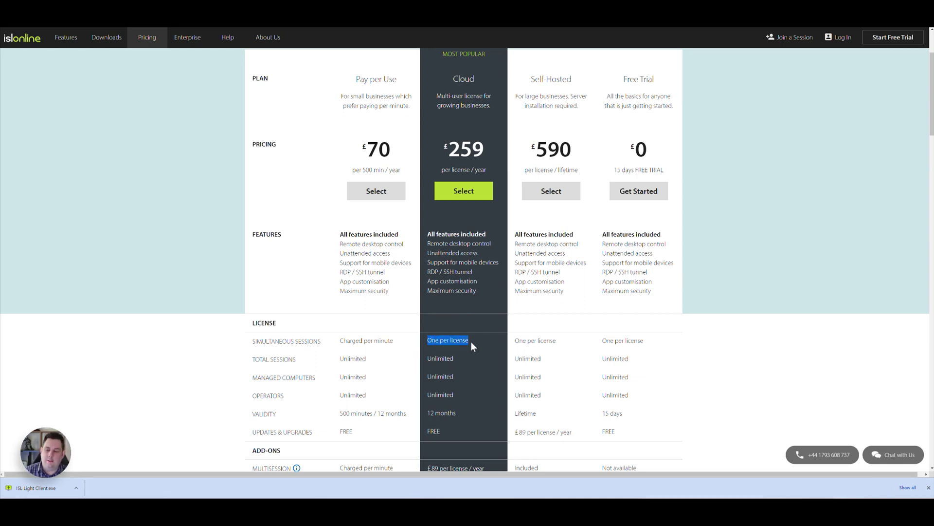
{"action": "scroll", "coordinate": [471, 341], "scroll_direction": "down", "scroll_amount": 2}
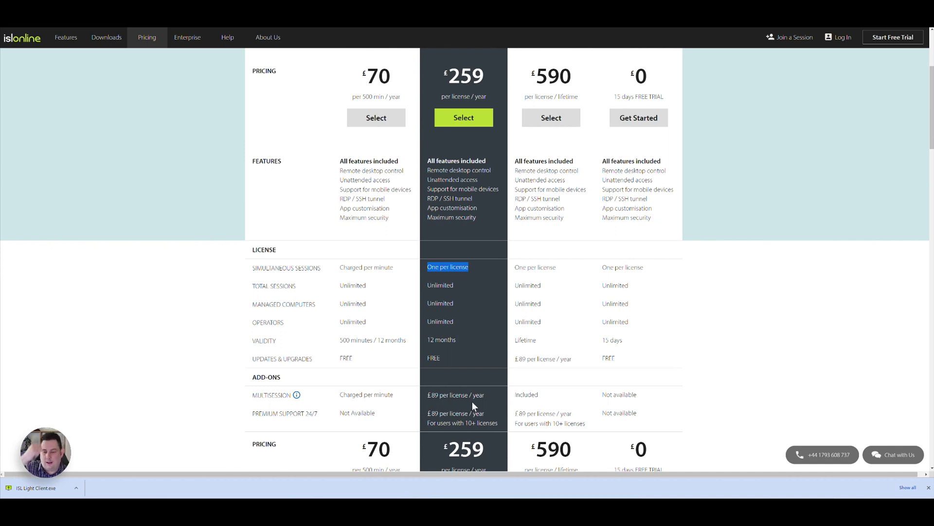
{"action": "left_click", "coordinate": [431, 303]}
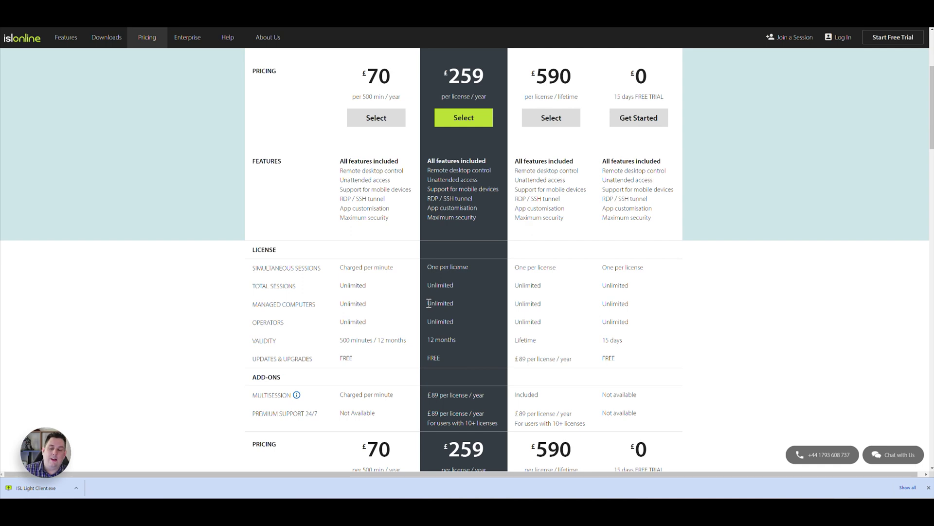
{"action": "double_click", "coordinate": [431, 303]}
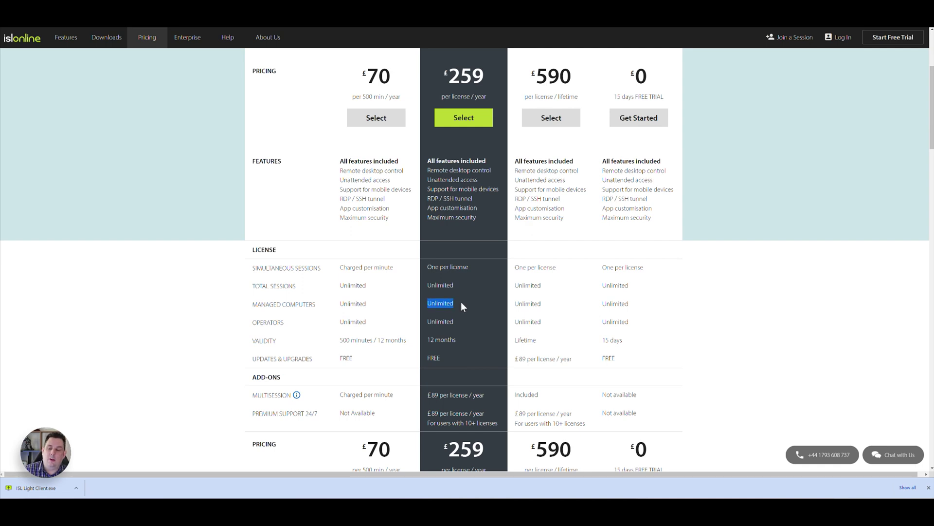
{"action": "double_click", "coordinate": [428, 321]}
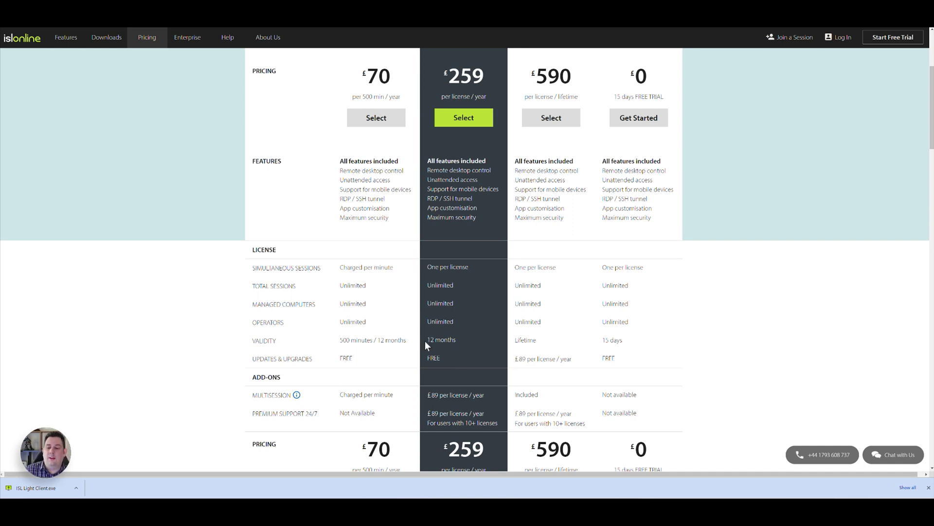
{"action": "left_click_drag", "start_coordinate": [425, 344], "coordinate": [457, 340]}
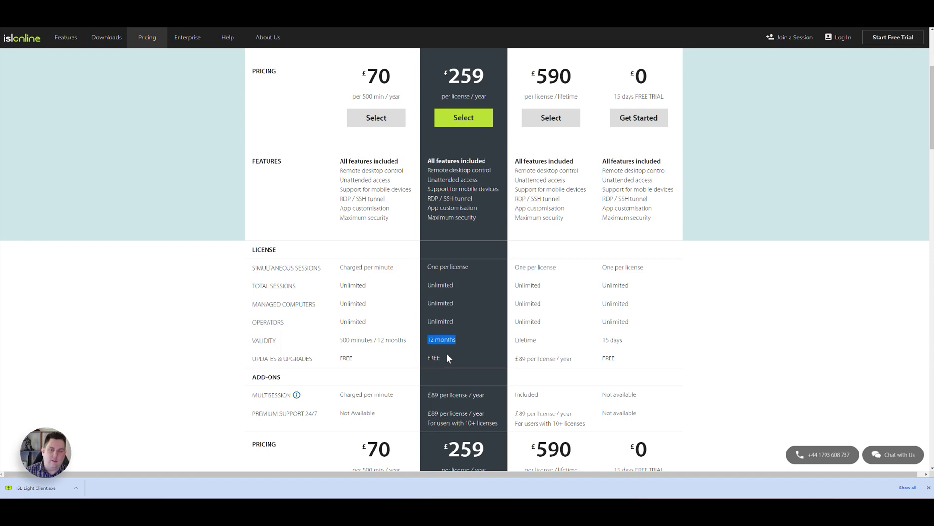
{"action": "scroll", "coordinate": [447, 358], "scroll_direction": "down", "scroll_amount": 1}
{"action": "scroll", "coordinate": [452, 352], "scroll_direction": "up", "scroll_amount": 3}
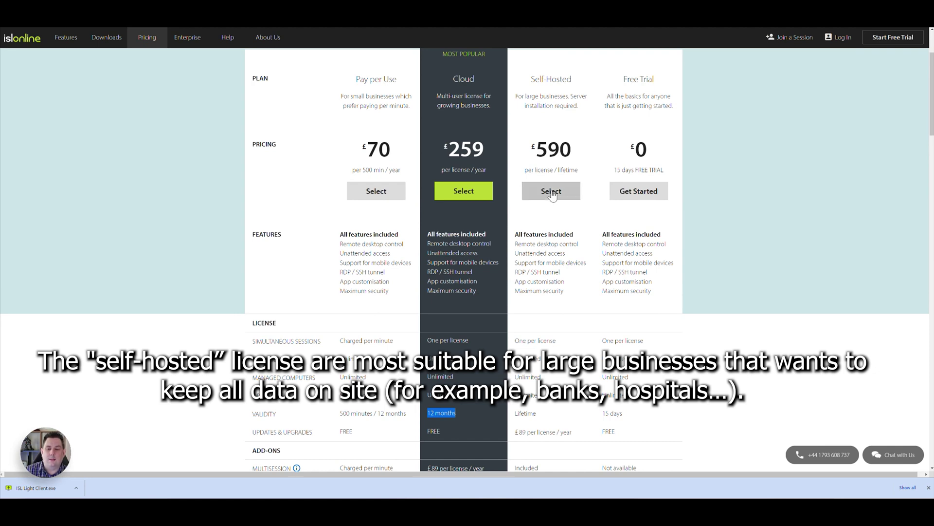
{"action": "scroll", "coordinate": [551, 200], "scroll_direction": "down", "scroll_amount": 1}
{"action": "scroll", "coordinate": [548, 182], "scroll_direction": "down", "scroll_amount": 1}
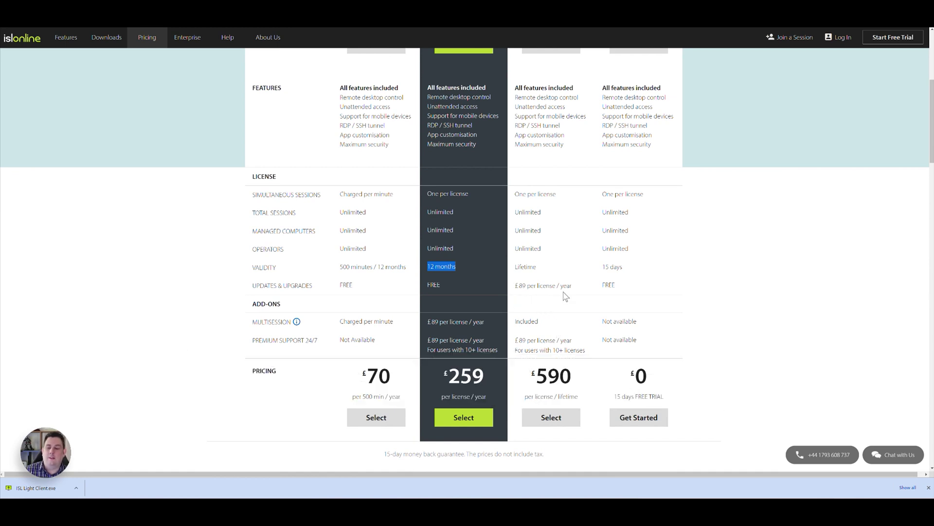
{"action": "scroll", "coordinate": [552, 313], "scroll_direction": "up", "scroll_amount": 3}
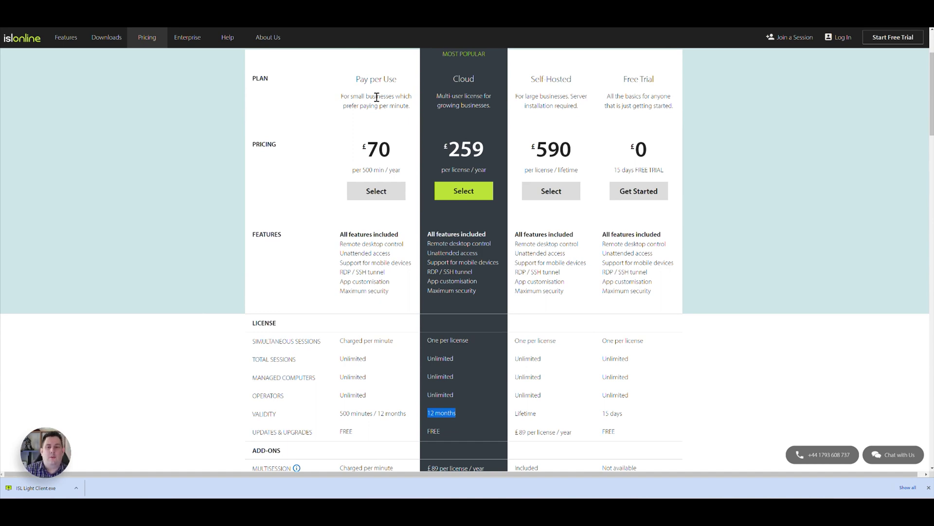
{"action": "left_click_drag", "start_coordinate": [358, 151], "coordinate": [400, 161]}
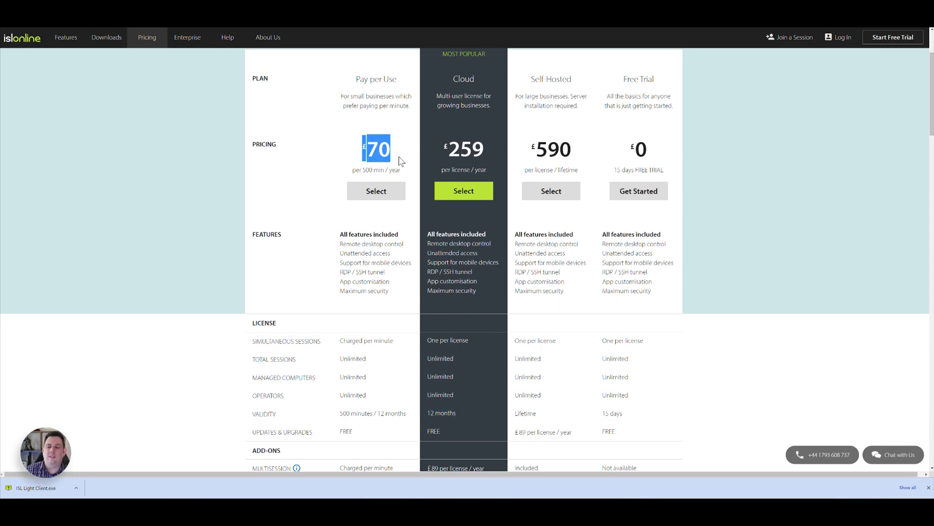
{"action": "left_click_drag", "start_coordinate": [349, 174], "coordinate": [406, 172]}
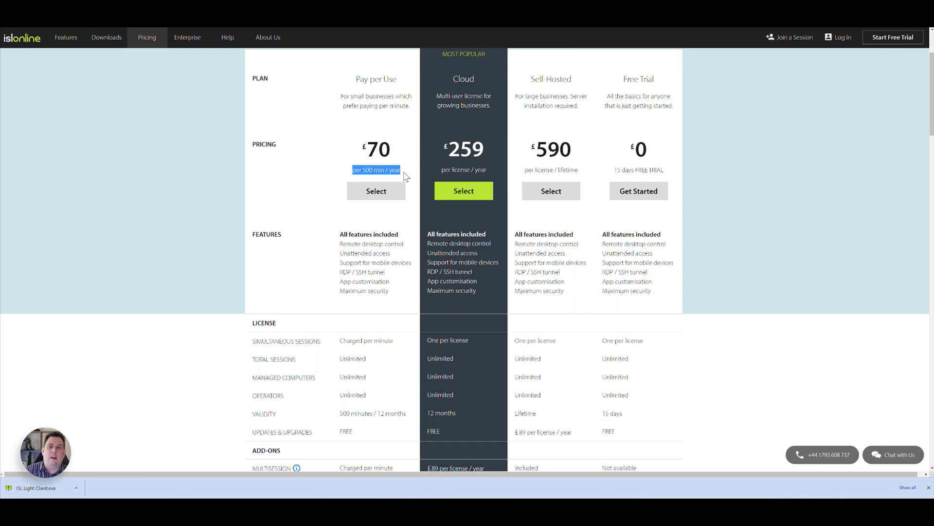
{"action": "left_click", "coordinate": [366, 168]}
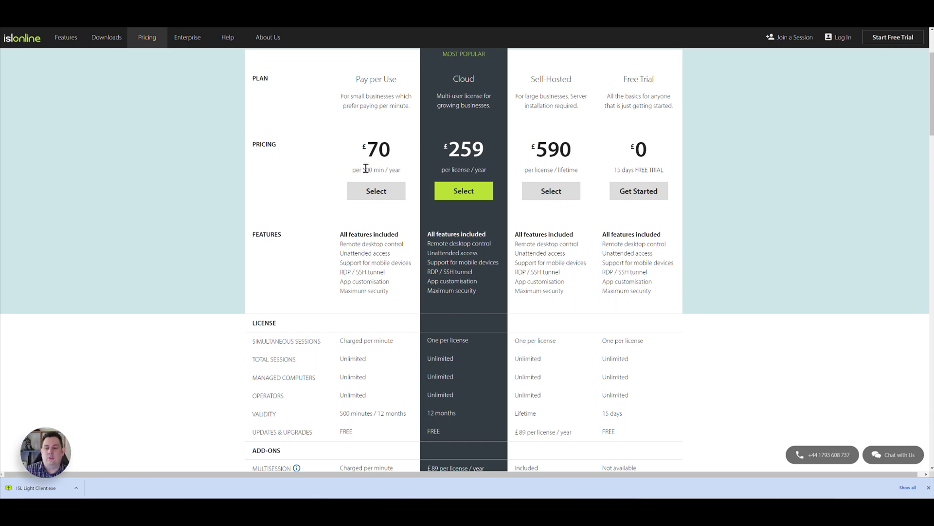
{"action": "left_click_drag", "start_coordinate": [362, 172], "coordinate": [381, 171]}
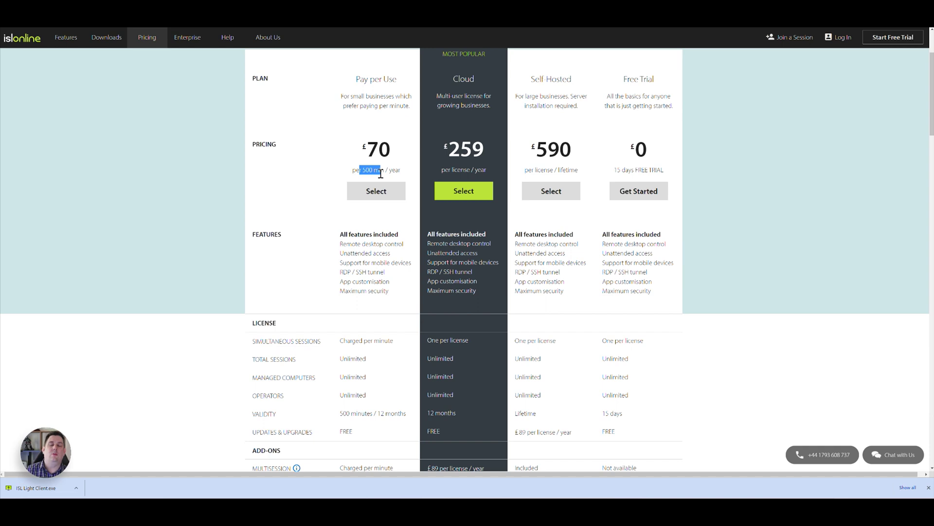
{"action": "scroll", "coordinate": [355, 219], "scroll_direction": "down", "scroll_amount": 4}
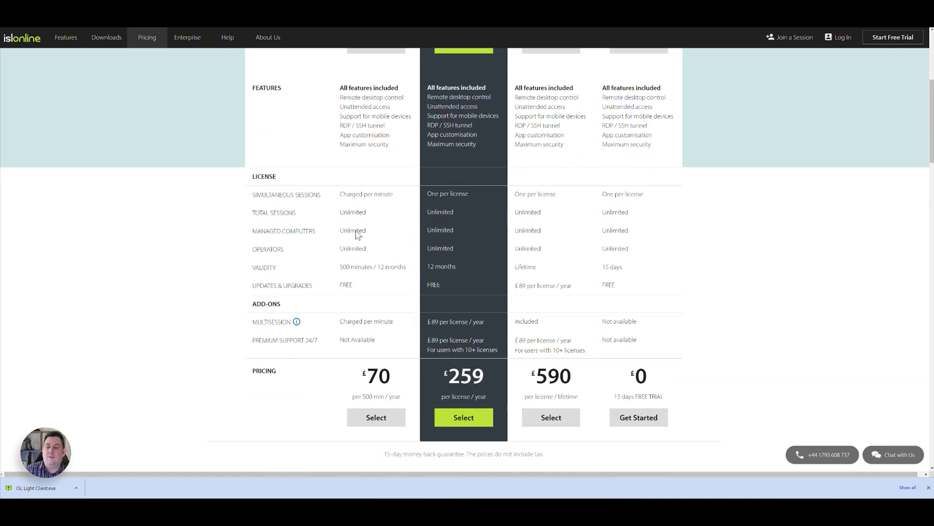
{"action": "scroll", "coordinate": [360, 249], "scroll_direction": "up", "scroll_amount": 4}
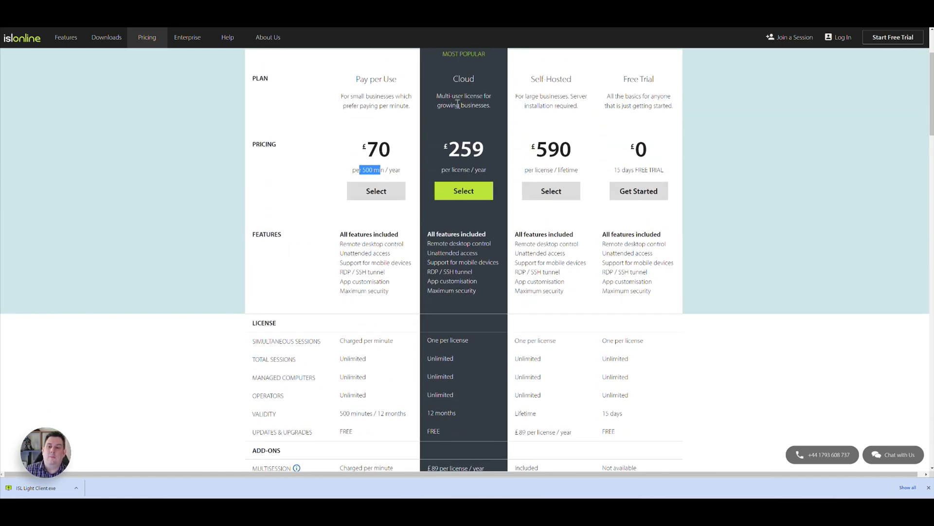
{"action": "left_click", "coordinate": [187, 43]}
{"action": "scroll", "coordinate": [224, 130], "scroll_direction": "down", "scroll_amount": 12}
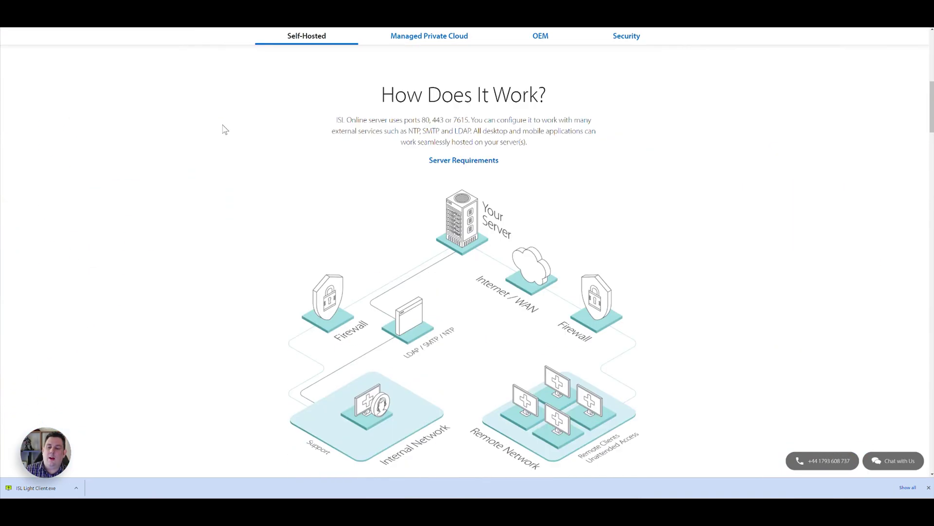
{"action": "scroll", "coordinate": [224, 129], "scroll_direction": "down", "scroll_amount": 10}
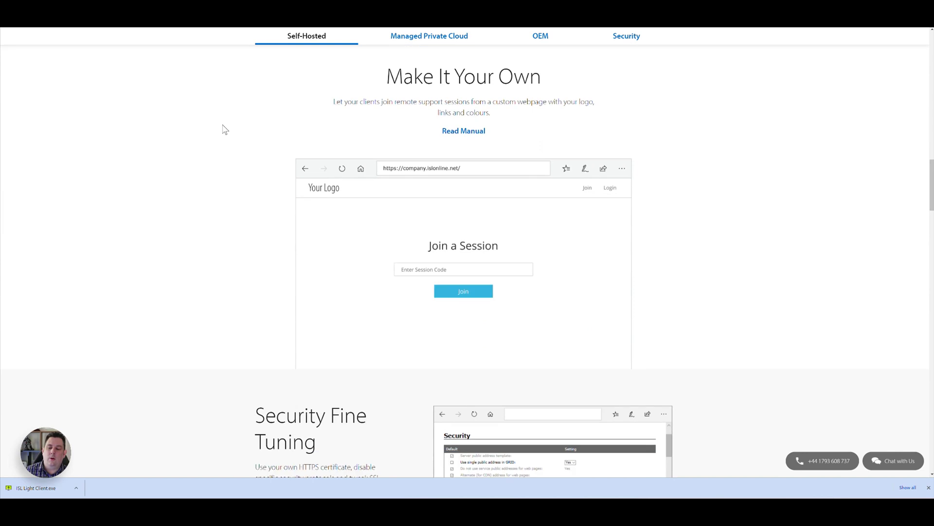
{"action": "scroll", "coordinate": [222, 129], "scroll_direction": "down", "scroll_amount": 4}
{"action": "scroll", "coordinate": [224, 127], "scroll_direction": "up", "scroll_amount": 4}
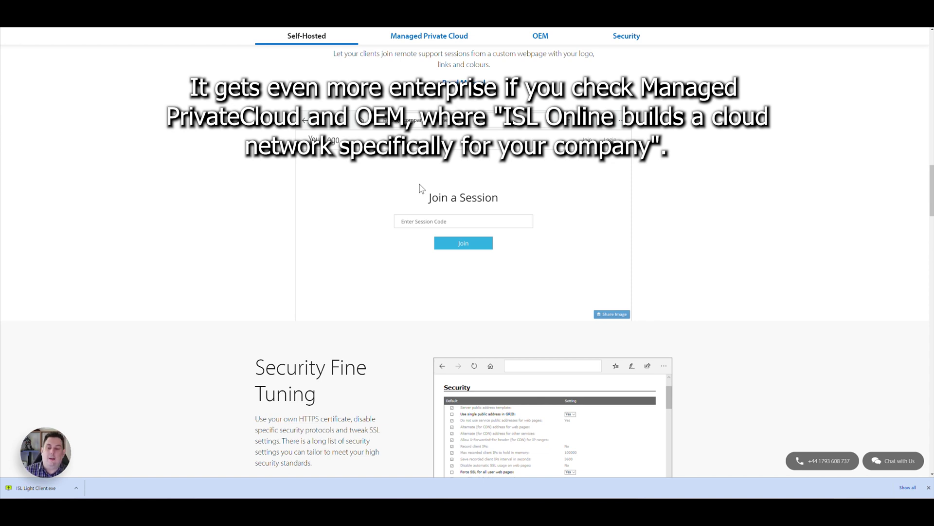
{"action": "scroll", "coordinate": [418, 187], "scroll_direction": "up", "scroll_amount": 20}
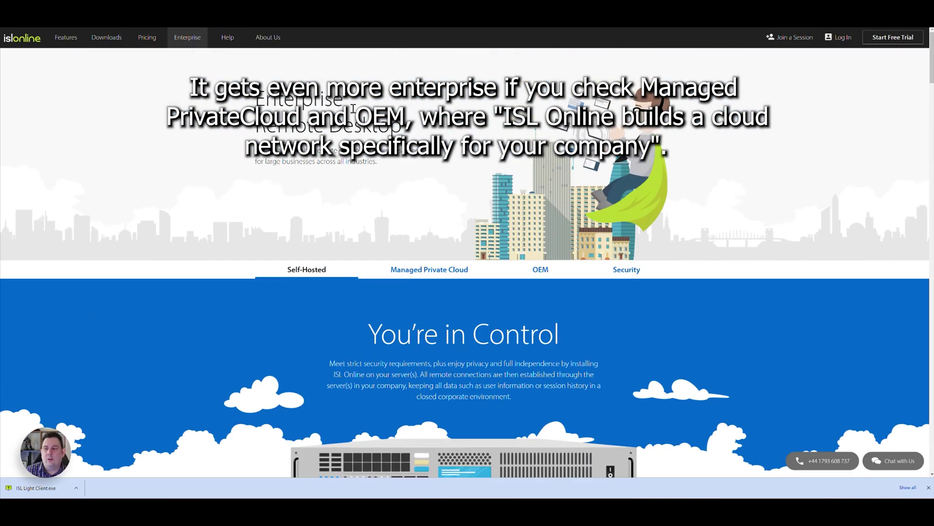
Open Help and Support and scroll through its manuals
{"action": "left_click", "coordinate": [224, 38]}
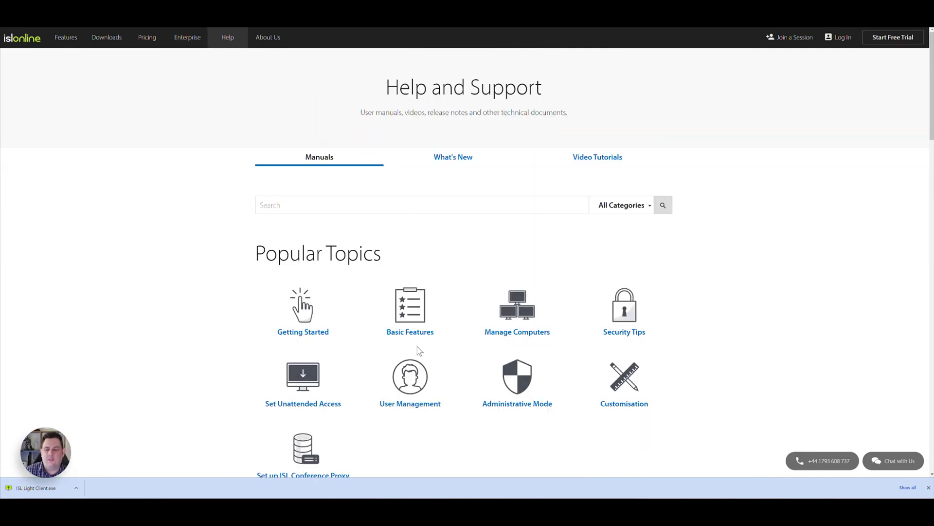
{"action": "scroll", "coordinate": [384, 341], "scroll_direction": "down", "scroll_amount": 2}
{"action": "scroll", "coordinate": [380, 335], "scroll_direction": "down", "scroll_amount": 8}
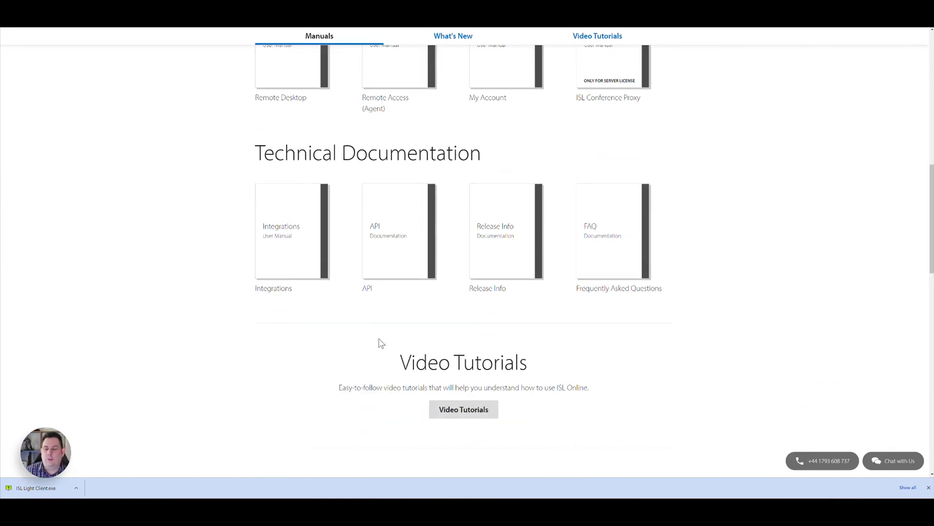
{"action": "scroll", "coordinate": [378, 340], "scroll_direction": "up", "scroll_amount": 3}
{"action": "scroll", "coordinate": [380, 344], "scroll_direction": "down", "scroll_amount": 2}
{"action": "scroll", "coordinate": [380, 341], "scroll_direction": "up", "scroll_amount": 10}
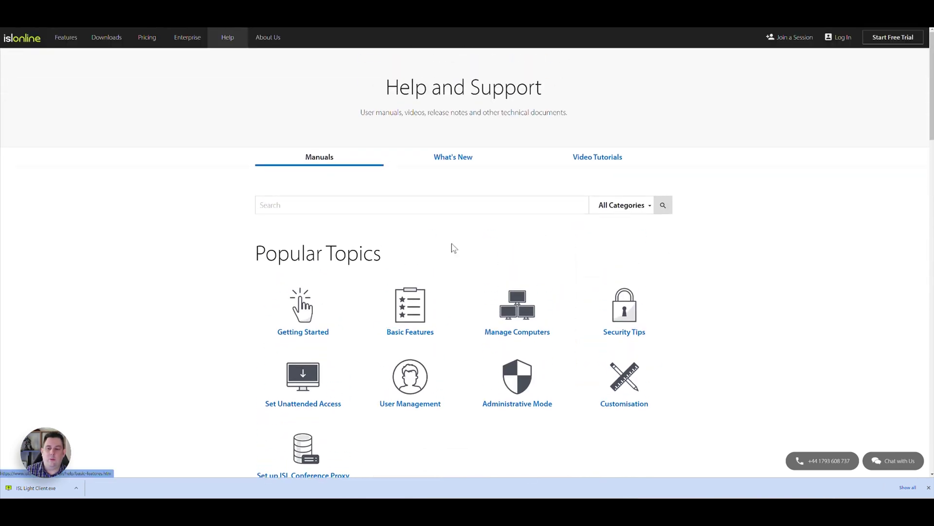
Show the Video Tutorials tab and scroll through the tutorial clips
{"action": "left_click", "coordinate": [579, 161]}
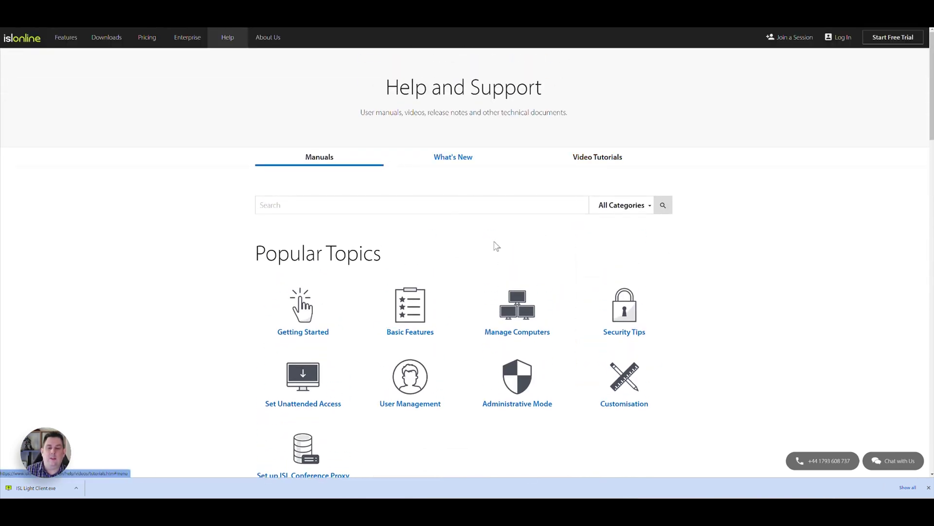
{"action": "scroll", "coordinate": [613, 254], "scroll_direction": "down", "scroll_amount": 2}
{"action": "scroll", "coordinate": [613, 254], "scroll_direction": "down", "scroll_amount": 8}
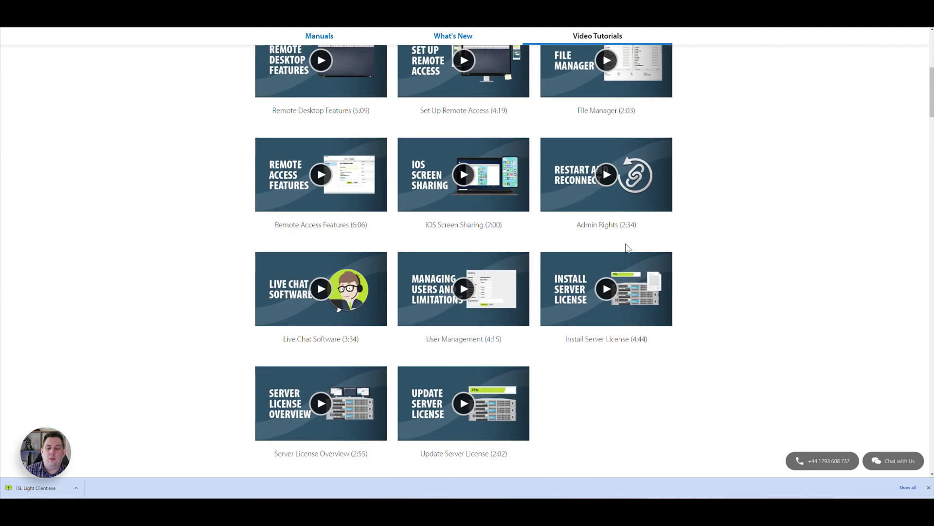
{"action": "scroll", "coordinate": [672, 259], "scroll_direction": "up", "scroll_amount": 3}
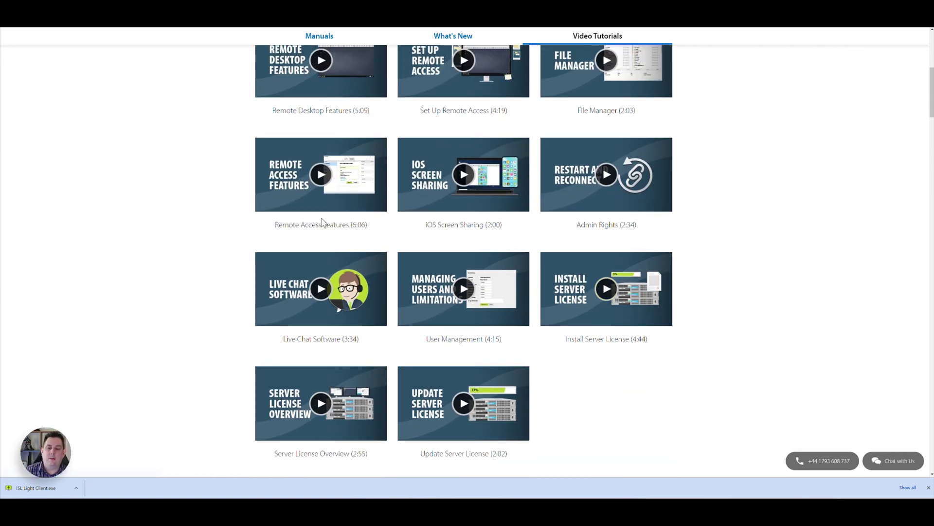
{"action": "scroll", "coordinate": [494, 243], "scroll_direction": "up", "scroll_amount": 3}
{"action": "scroll", "coordinate": [428, 262], "scroll_direction": "up", "scroll_amount": 4}
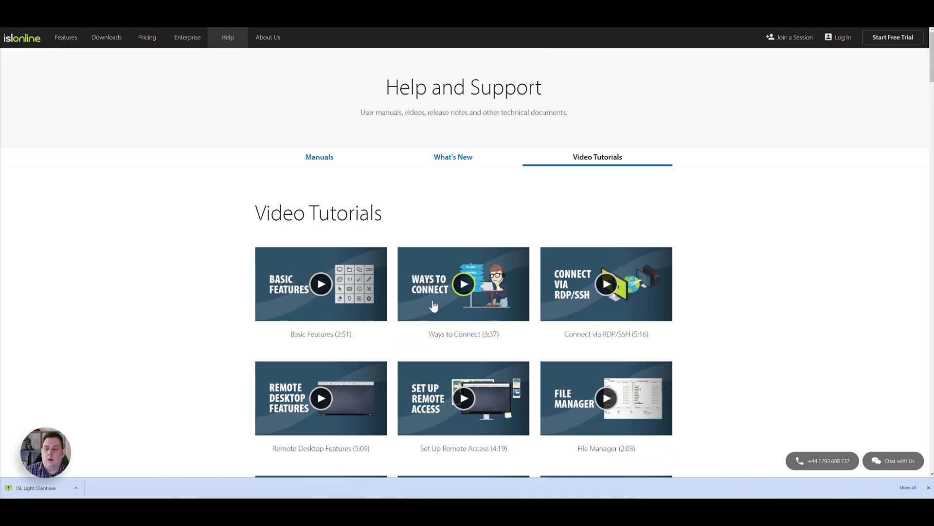
{"action": "left_click", "coordinate": [452, 307]}
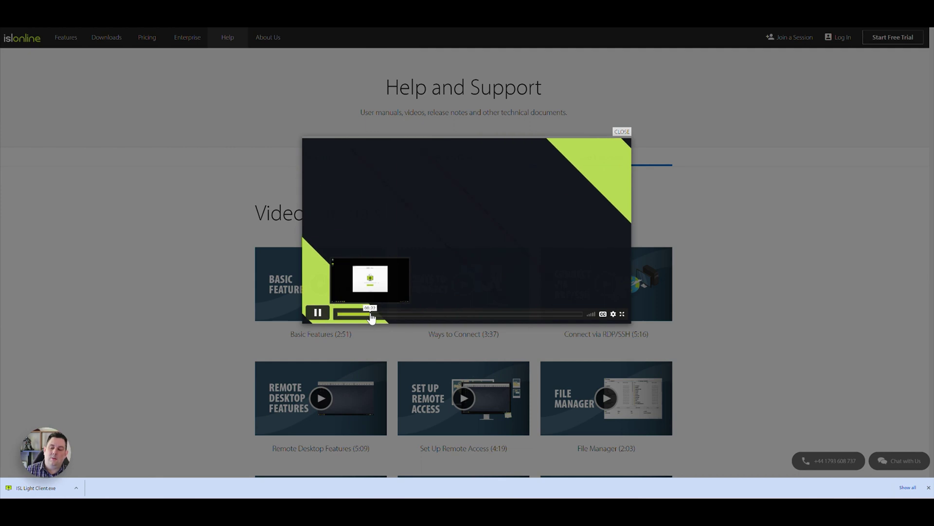
{"action": "left_click", "coordinate": [452, 314]}
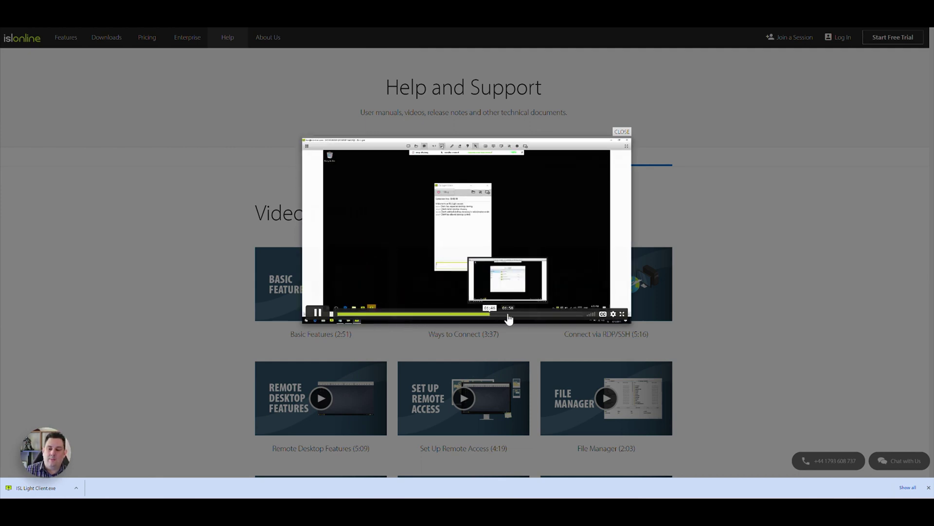
{"action": "left_click", "coordinate": [559, 314]}
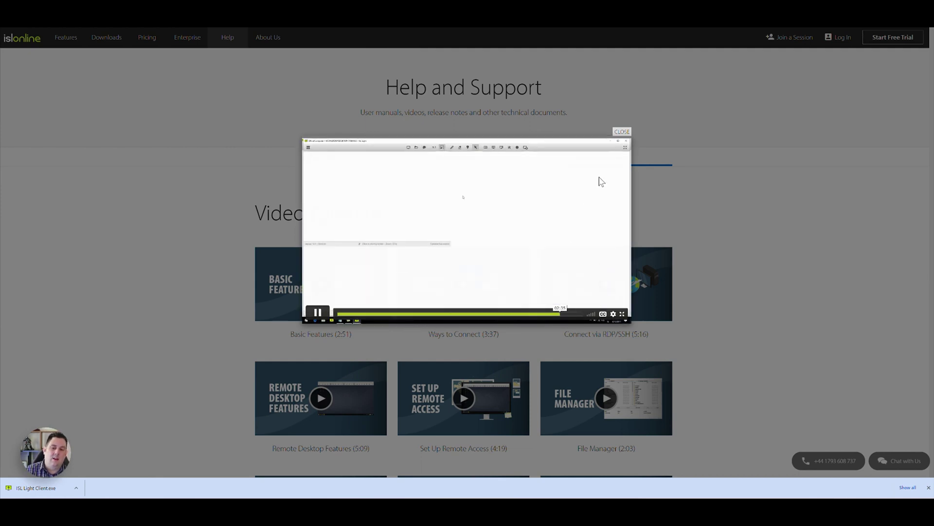
{"action": "left_click", "coordinate": [622, 131]}
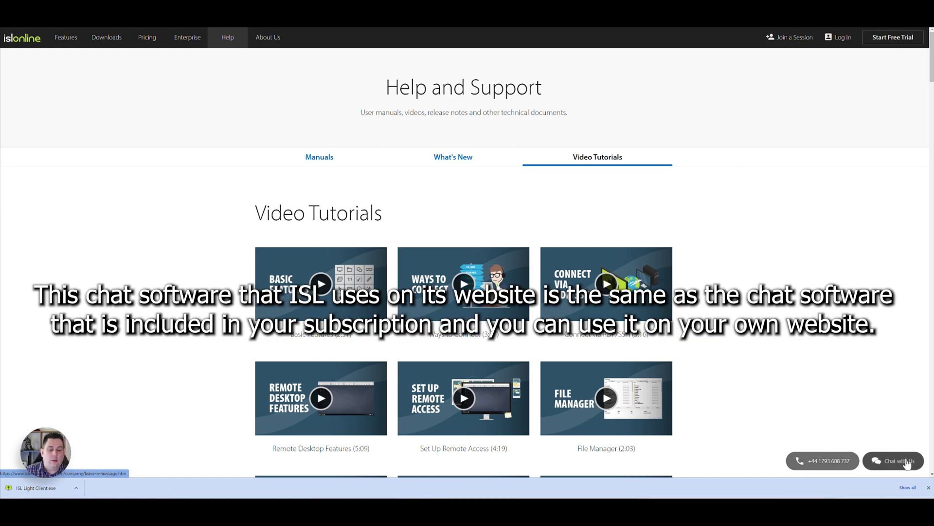
Start a Chat with Us live chat with ISL Online support
{"action": "left_click", "coordinate": [874, 466]}
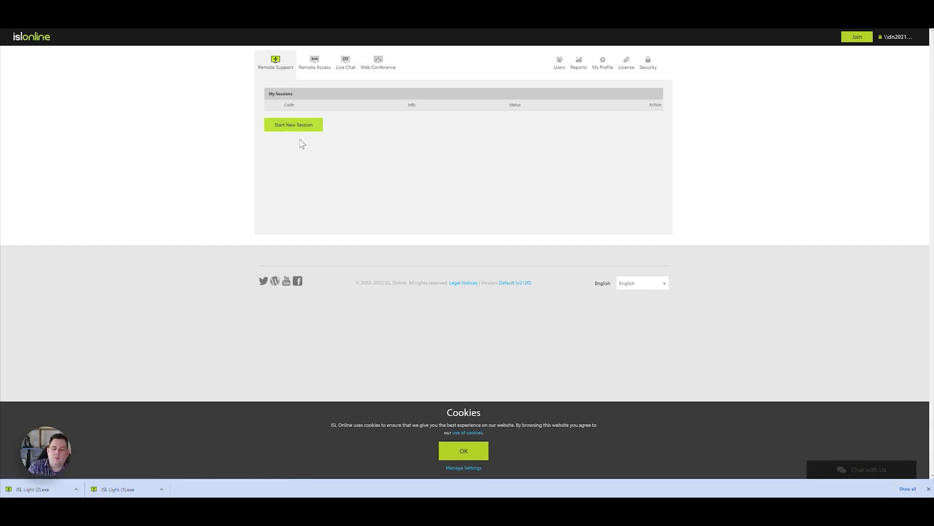
Start a new support session from the web account and launch the downloaded ISL Light program
{"action": "left_click", "coordinate": [295, 127]}
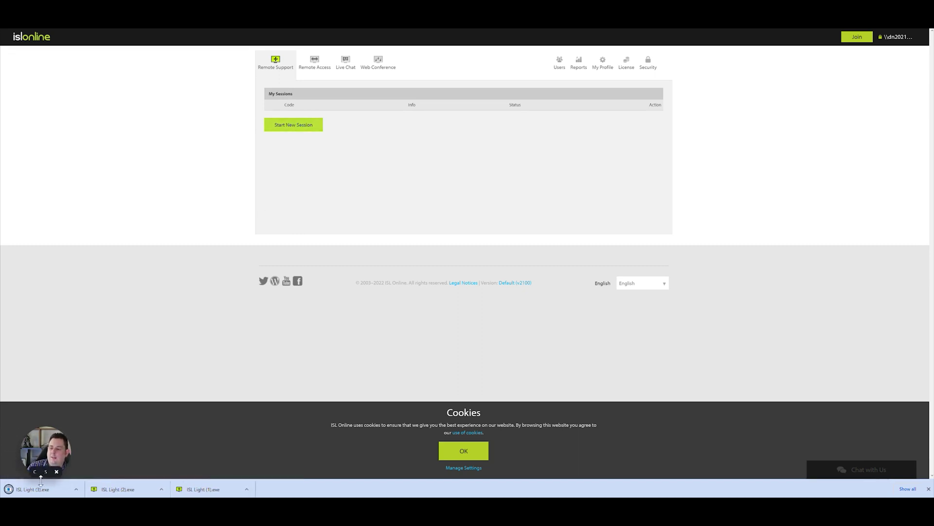
{"action": "left_click", "coordinate": [39, 487]}
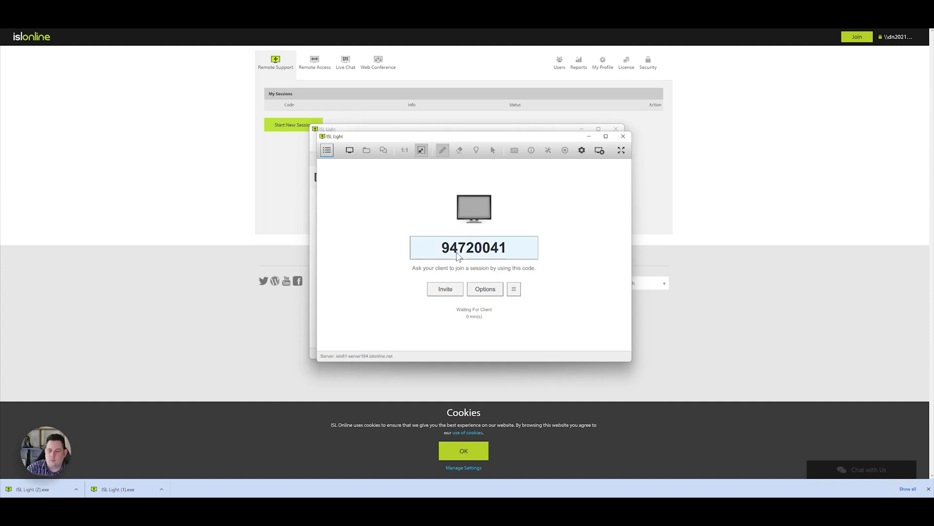
Dismiss the Session Invitation without sending, then close and end the waiting session
{"action": "left_click", "coordinate": [446, 290]}
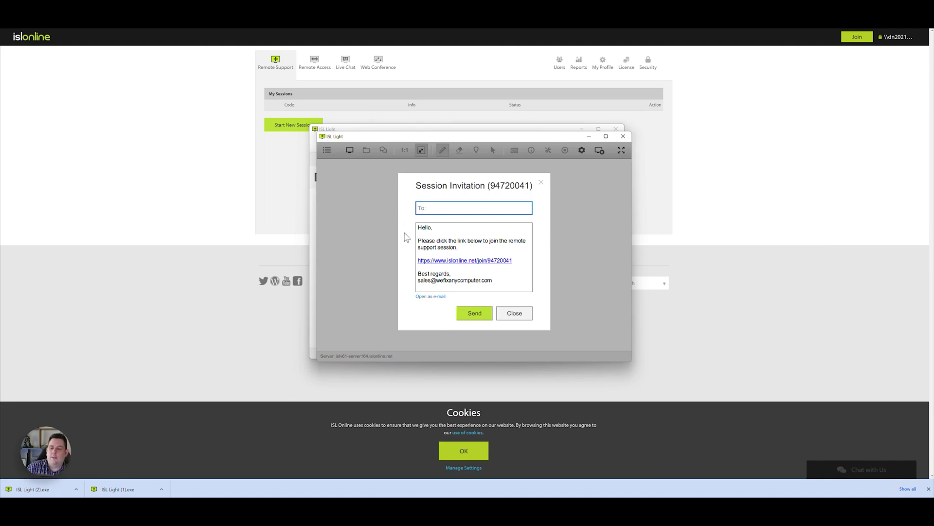
{"action": "left_click", "coordinate": [514, 315]}
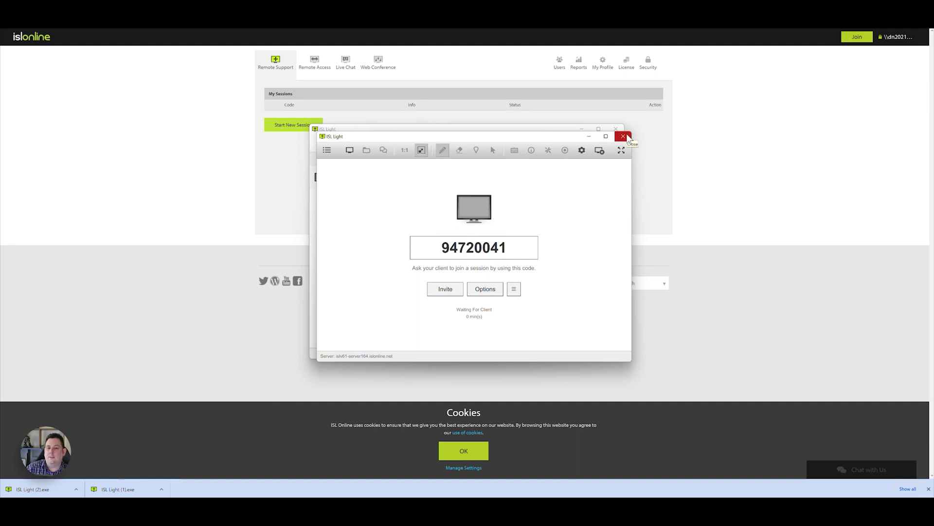
{"action": "left_click", "coordinate": [623, 137]}
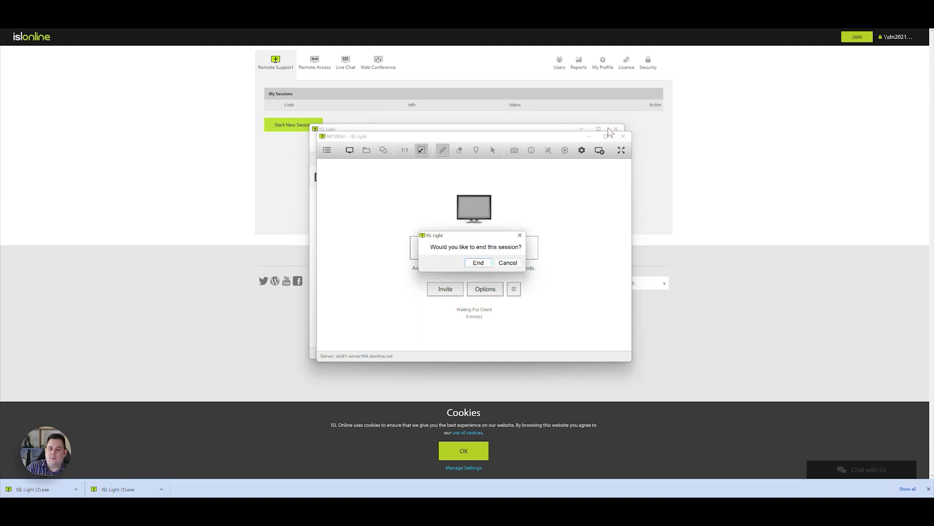
{"action": "left_click", "coordinate": [481, 265]}
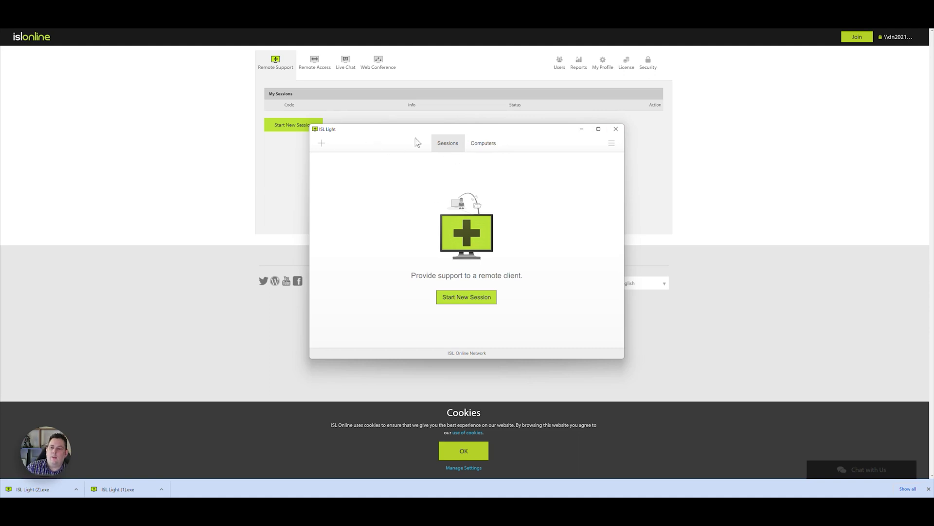
Show the Computers tab, then inspect the + add menu and WORKGROUP\RENDER's action menu
{"action": "left_click", "coordinate": [490, 148]}
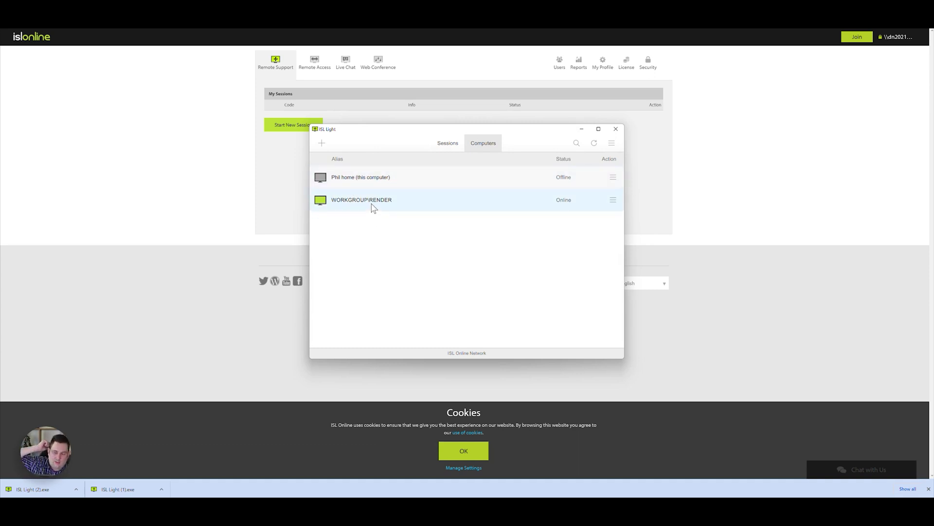
{"action": "left_click", "coordinate": [322, 146]}
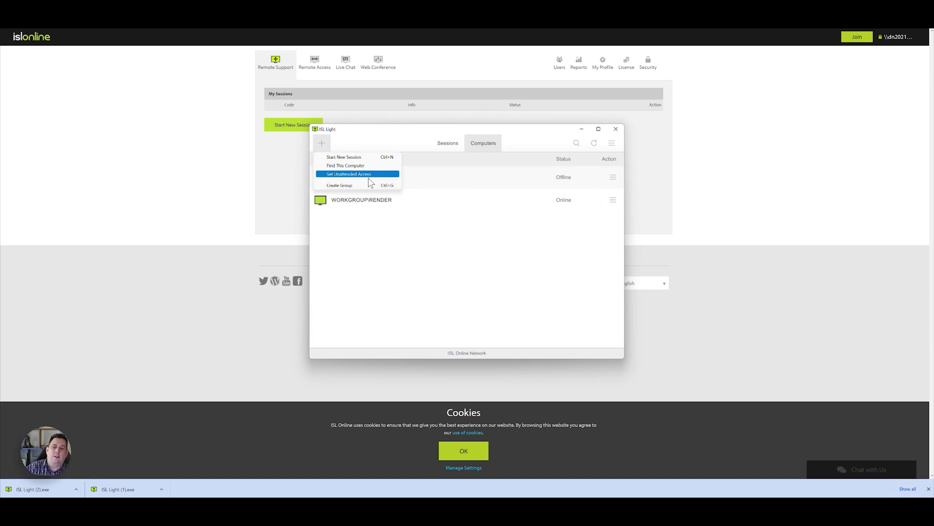
{"action": "left_click", "coordinate": [460, 253]}
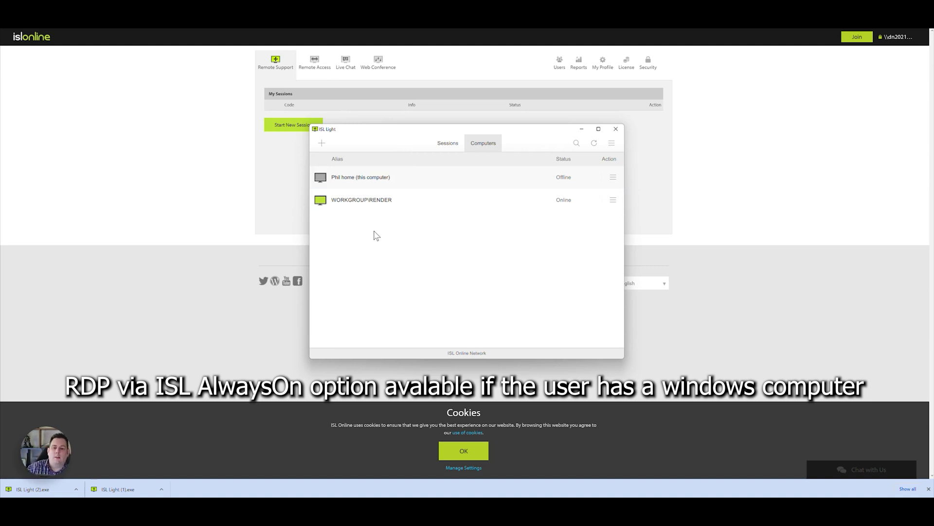
{"action": "left_click", "coordinate": [613, 201]}
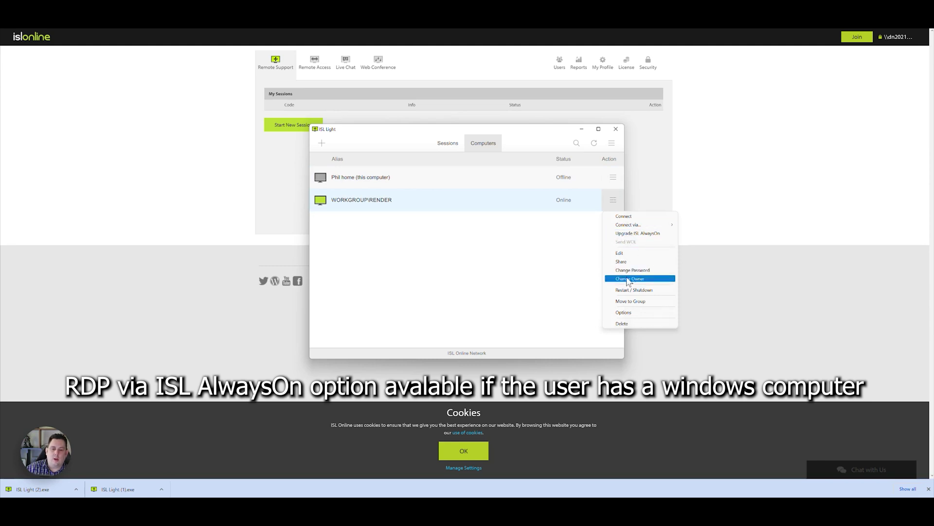
{"action": "left_click", "coordinate": [531, 269]}
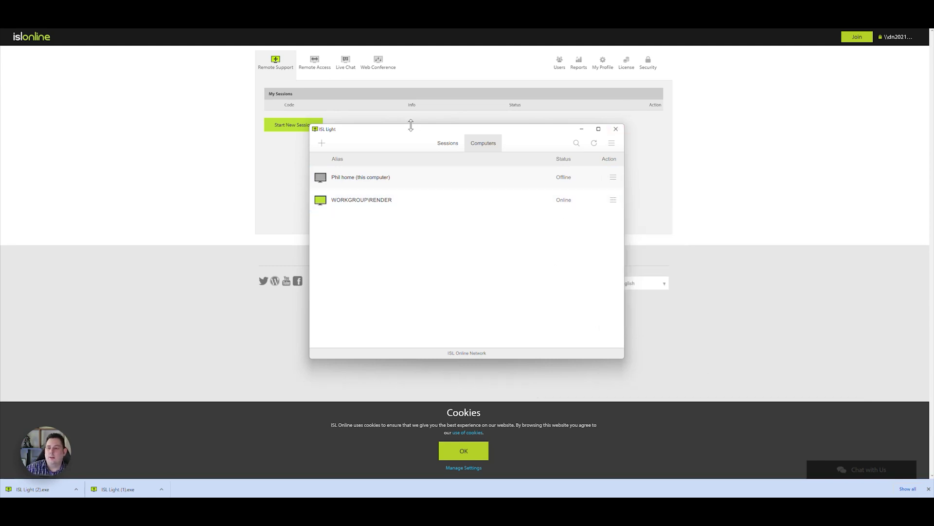
Browse the web account's Remote Access list, Send WOL options, Live Chat and Web Conference sections
{"action": "left_click", "coordinate": [251, 147]}
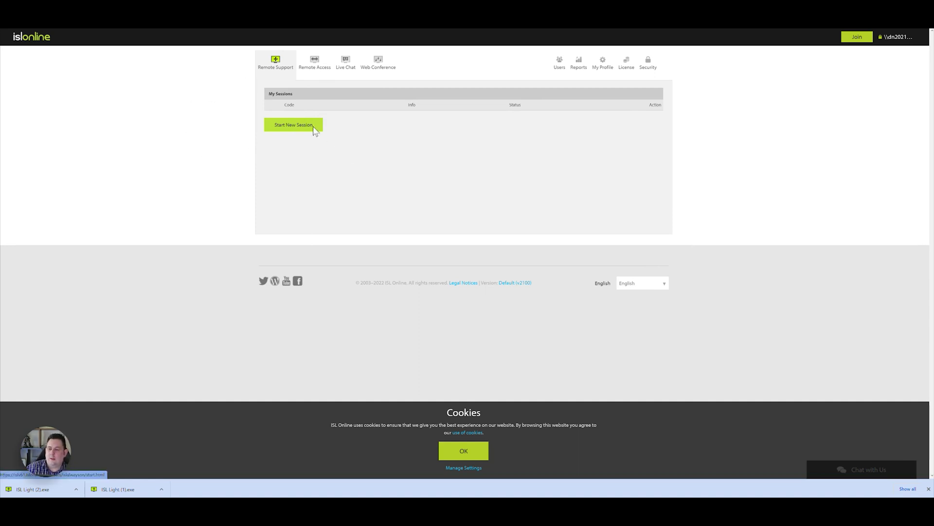
{"action": "left_click", "coordinate": [319, 63]}
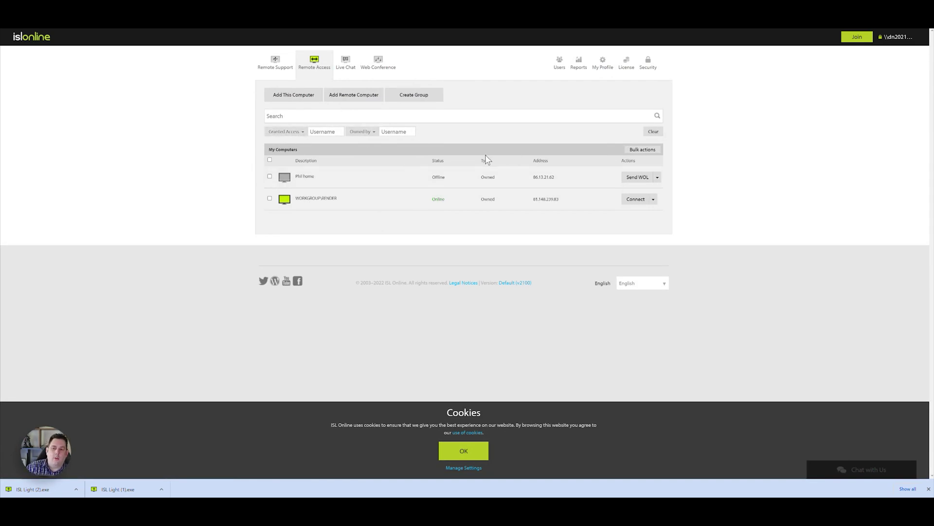
{"action": "left_click", "coordinate": [658, 177]}
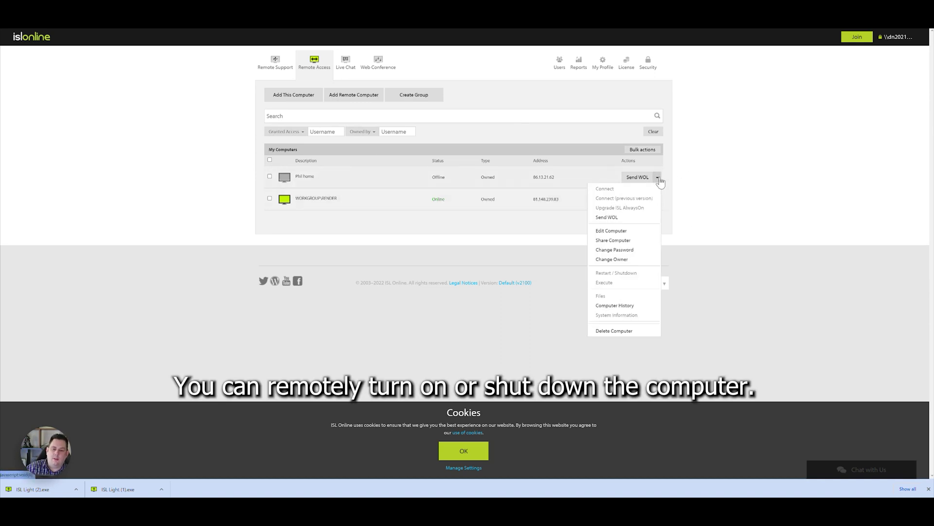
{"action": "left_click", "coordinate": [346, 62]}
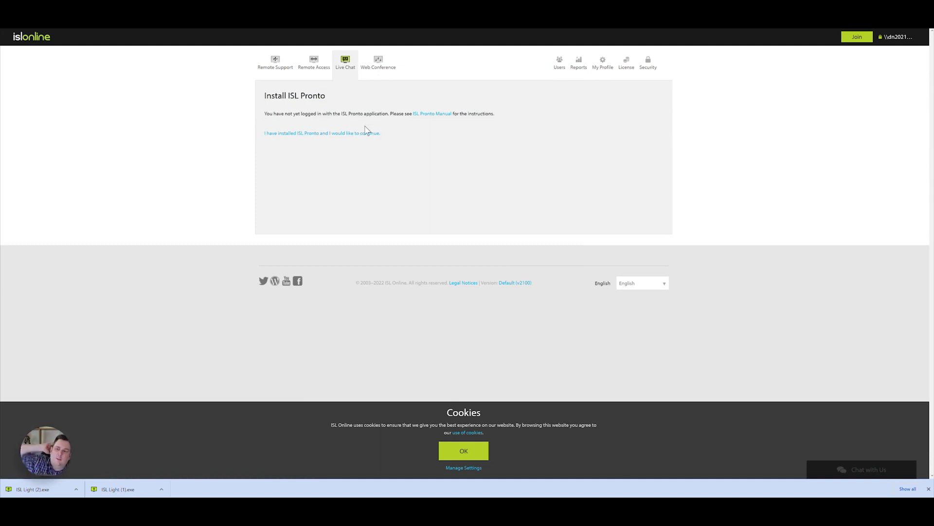
{"action": "left_click", "coordinate": [382, 67]}
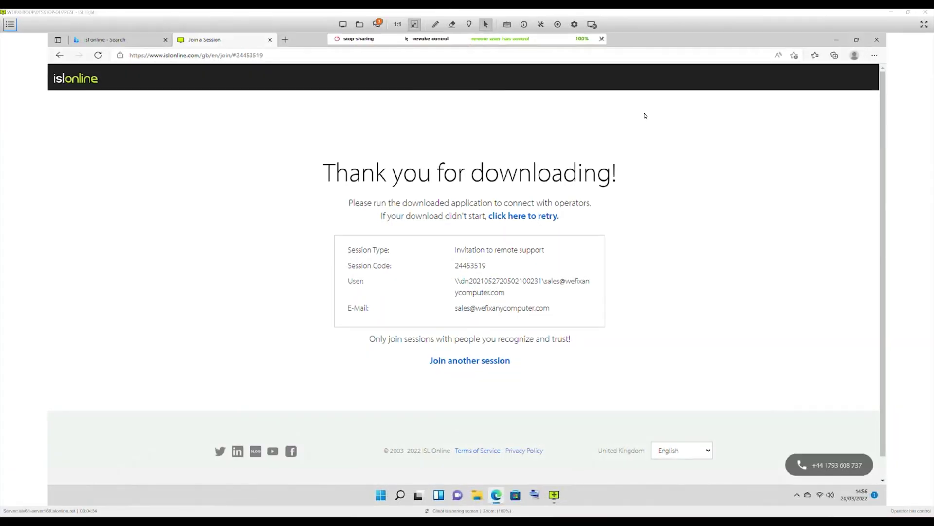
Minimize remote Edge, toggle the remote Start menu, and show the session options list
{"action": "left_click", "coordinate": [835, 41]}
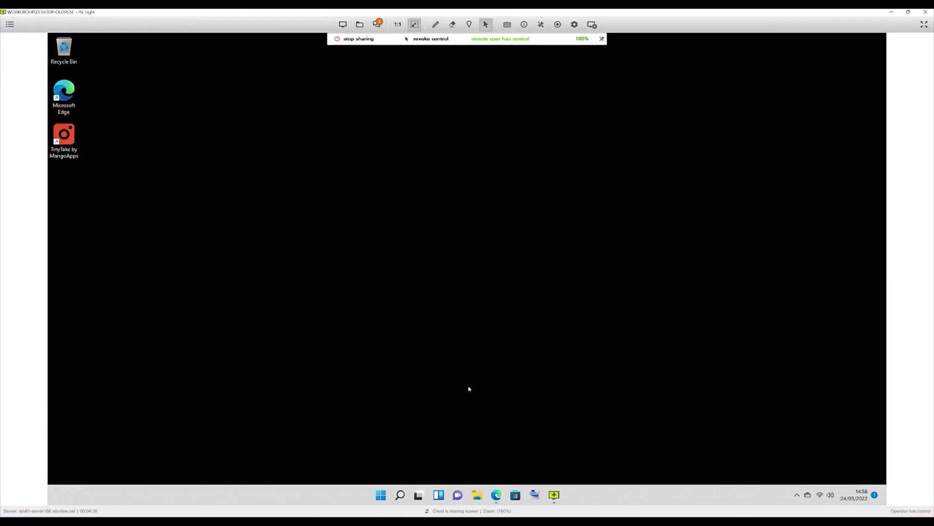
{"action": "left_click", "coordinate": [381, 495]}
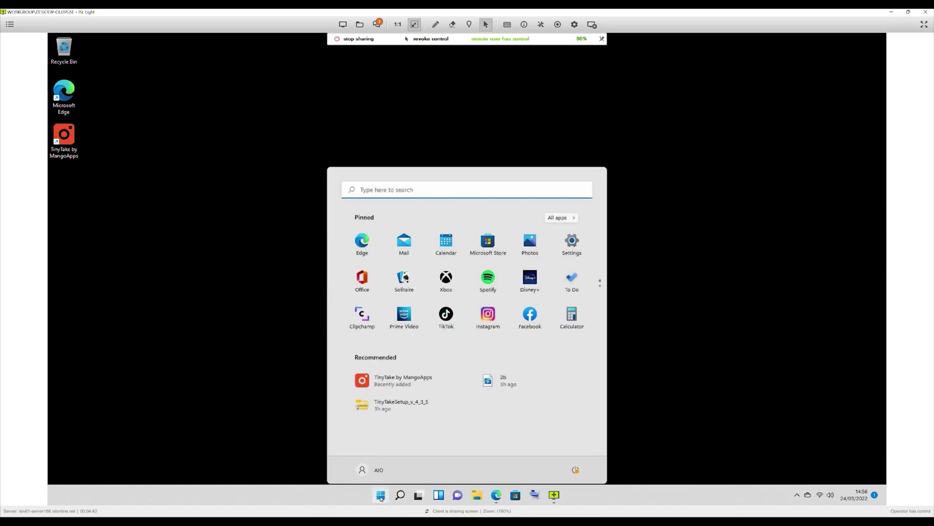
{"action": "left_click", "coordinate": [381, 496]}
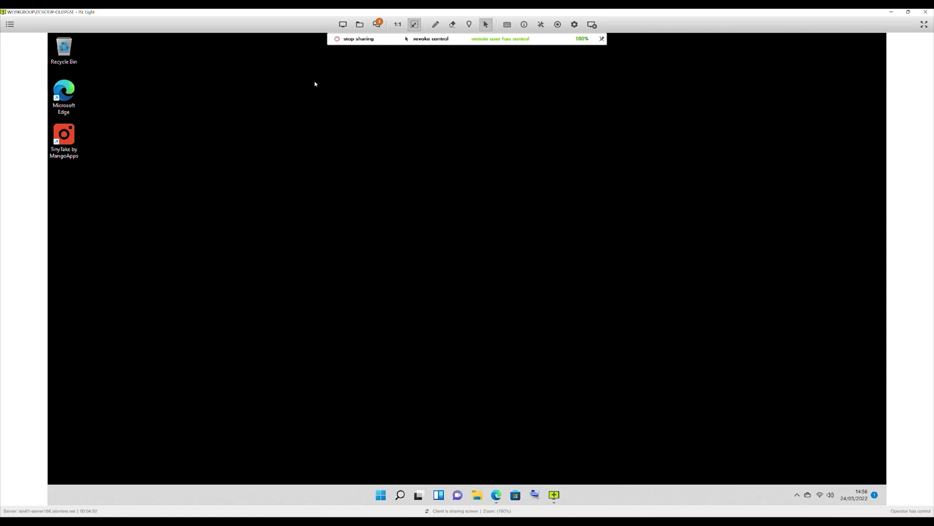
{"action": "left_click", "coordinate": [343, 26]}
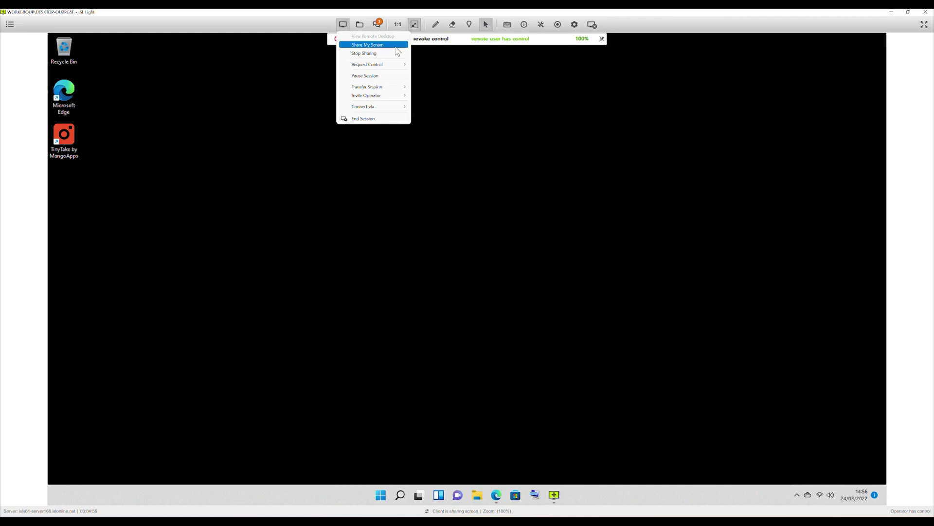
{"action": "mouse_move", "coordinate": [403, 67]}
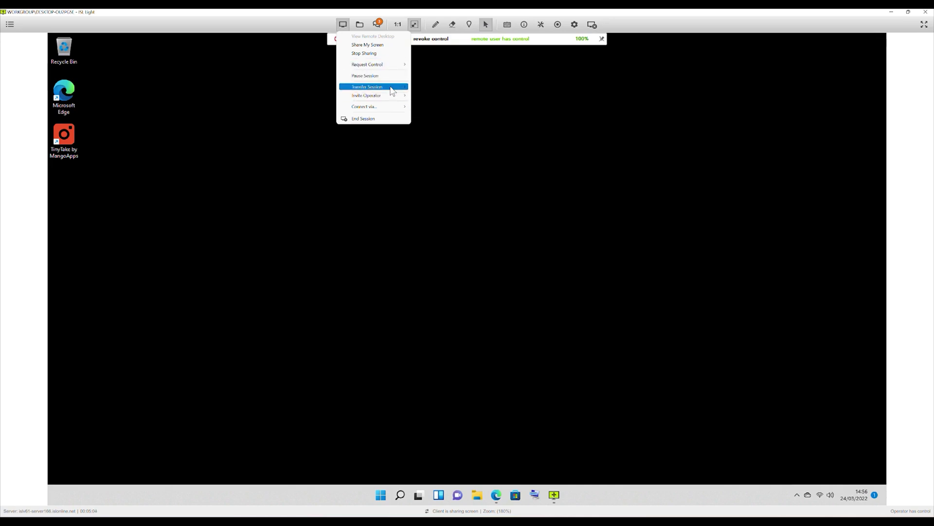
{"action": "mouse_move", "coordinate": [391, 98]}
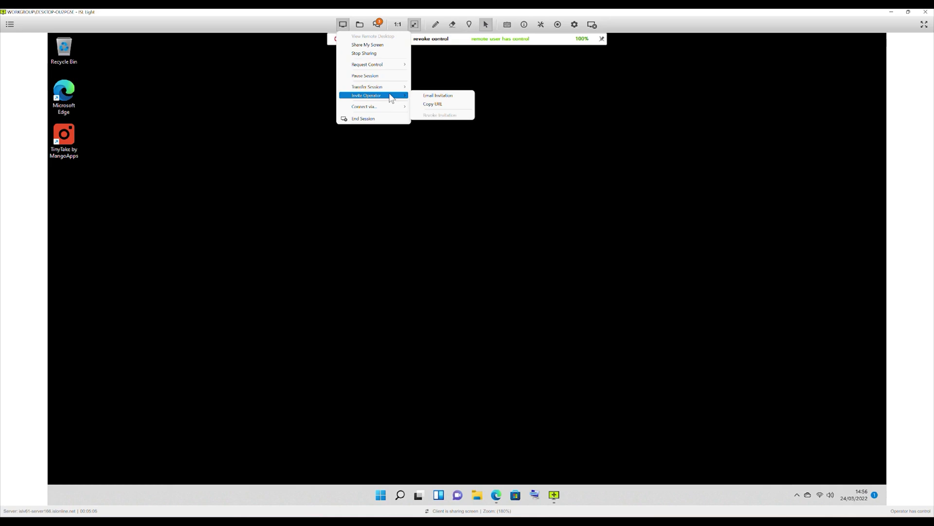
Open File Manager, allow file access on the client, and close the file transfer windows
{"action": "left_click", "coordinate": [363, 27]}
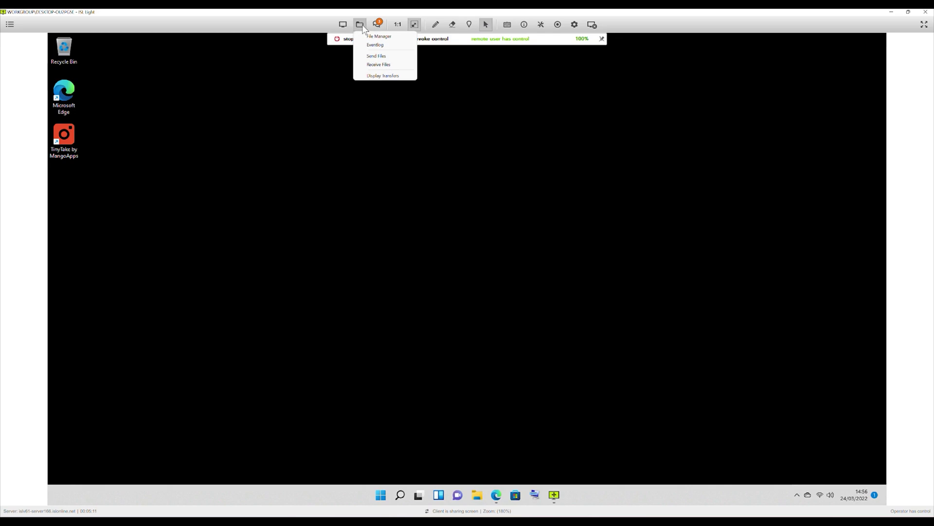
{"action": "left_click", "coordinate": [385, 37]}
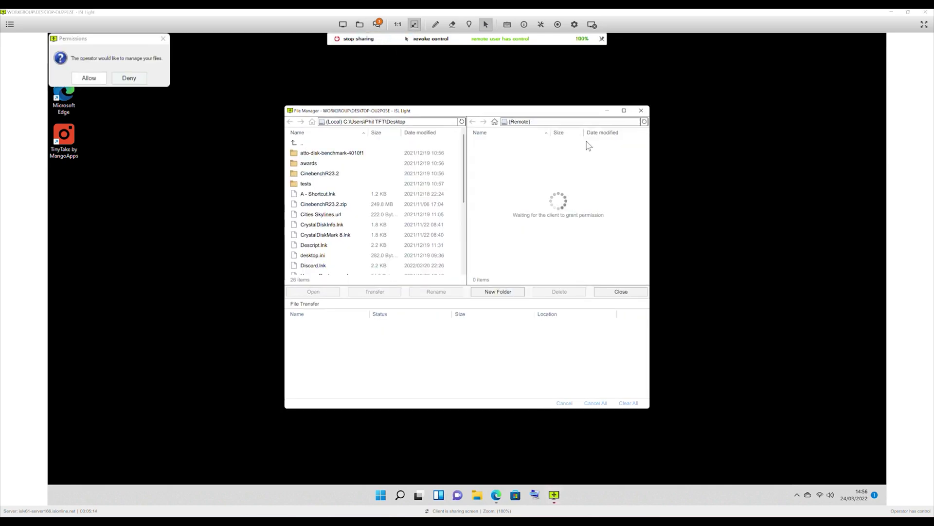
{"action": "left_click", "coordinate": [639, 112]}
{"action": "left_click", "coordinate": [89, 78]}
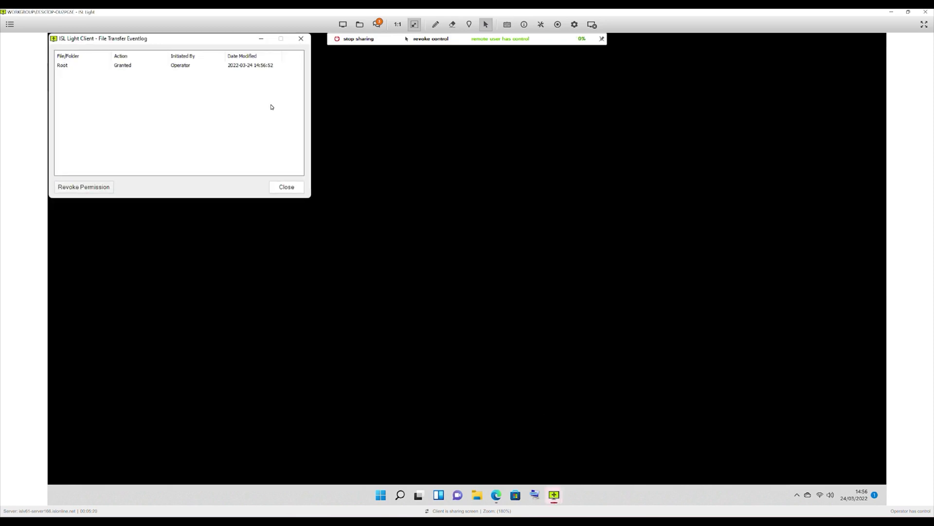
{"action": "left_click", "coordinate": [298, 192]}
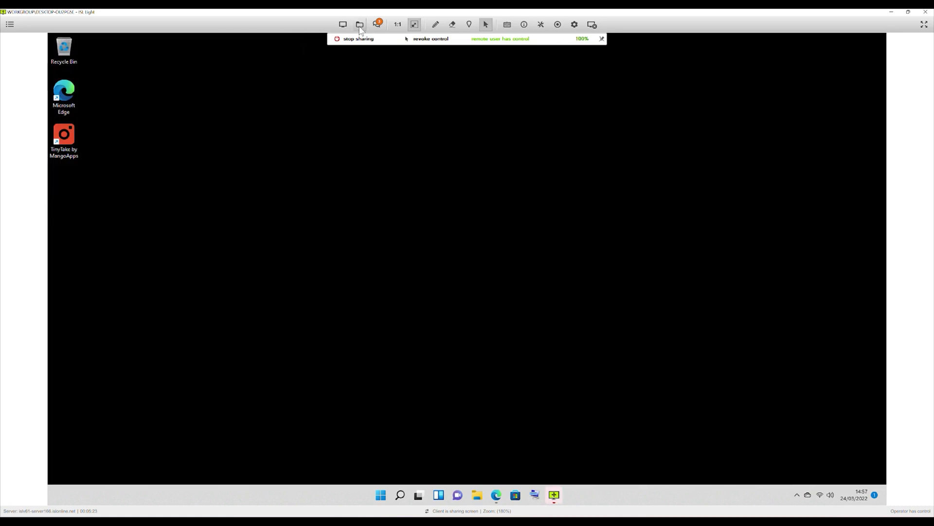
Open the Chat window to review the message history, then hide it
{"action": "left_click", "coordinate": [380, 27]}
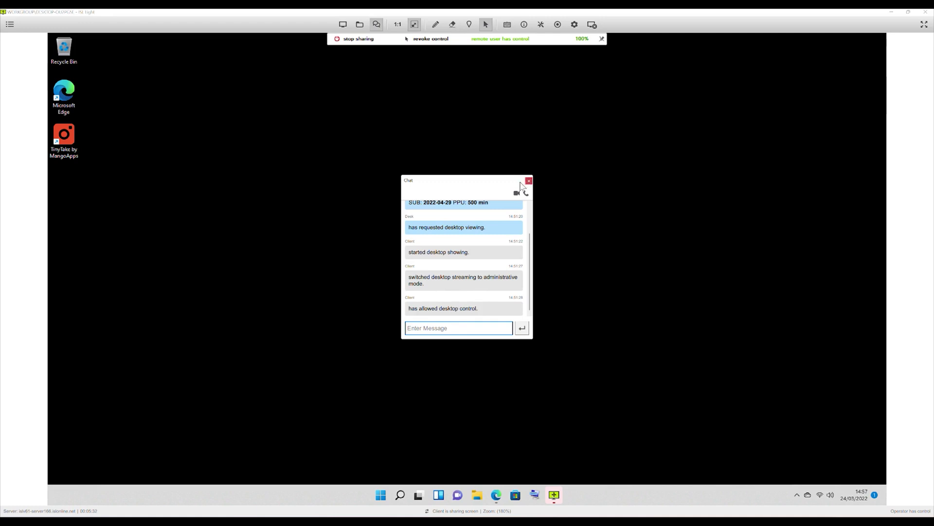
{"action": "left_click", "coordinate": [482, 135]}
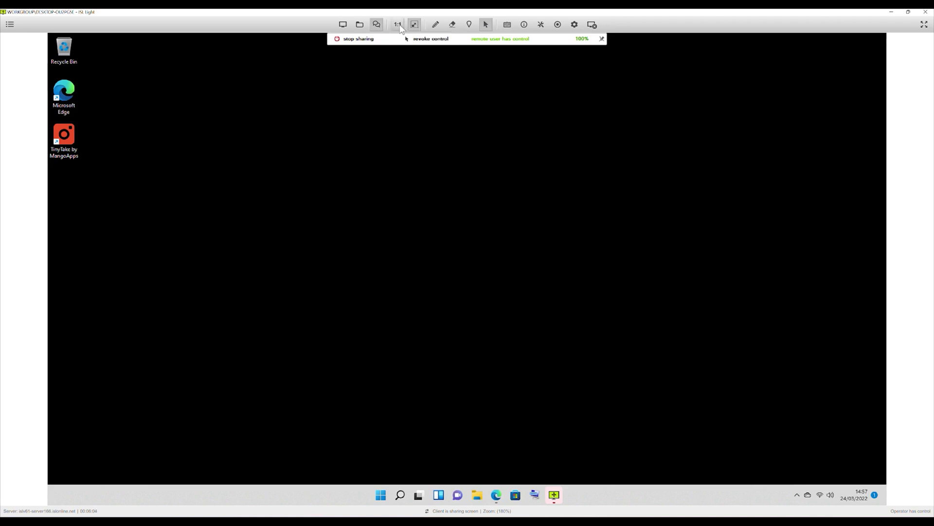
Toggle 1:1 and fit view, draw a red freehand line, and move chat to the right
{"action": "left_click", "coordinate": [399, 25]}
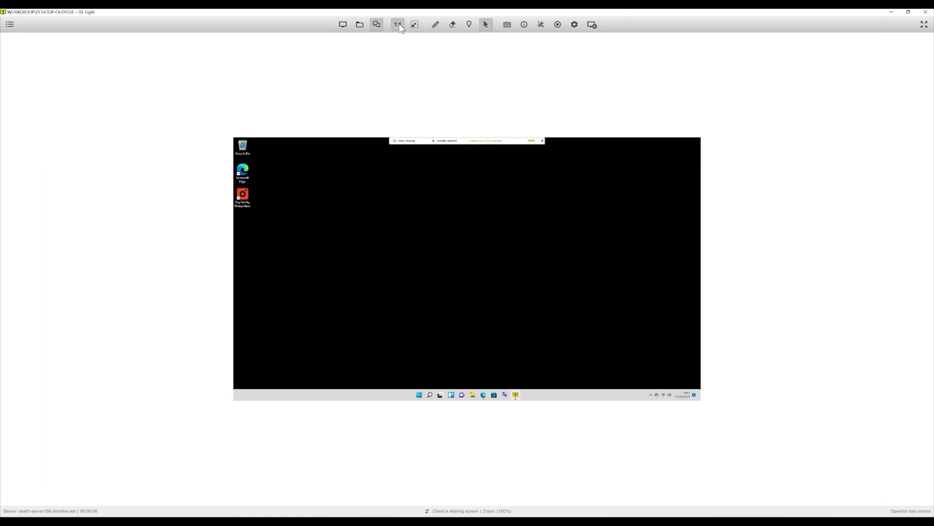
{"action": "left_click", "coordinate": [414, 25]}
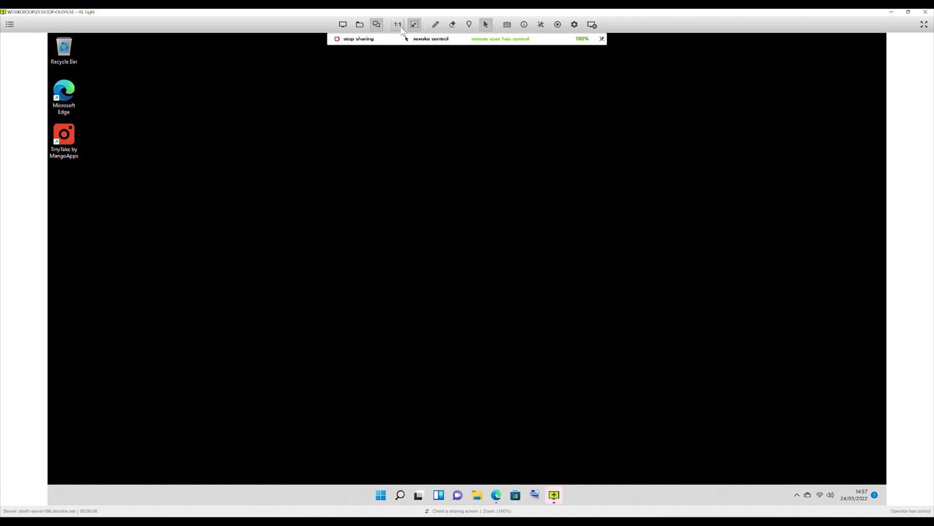
{"action": "left_click", "coordinate": [434, 27]}
{"action": "mouse_move", "coordinate": [329, 122]}
{"action": "left_mouse_down"}
{"action": "mouse_move", "coordinate": [338, 185]}
{"action": "mouse_move", "coordinate": [473, 124]}
{"action": "left_mouse_up"}
{"action": "mouse_move", "coordinate": [510, 168]}
{"action": "left_mouse_down"}
{"action": "mouse_move", "coordinate": [364, 263]}
{"action": "mouse_move", "coordinate": [571, 319]}
{"action": "mouse_move", "coordinate": [492, 309]}
{"action": "mouse_move", "coordinate": [529, 211]}
{"action": "left_mouse_up"}
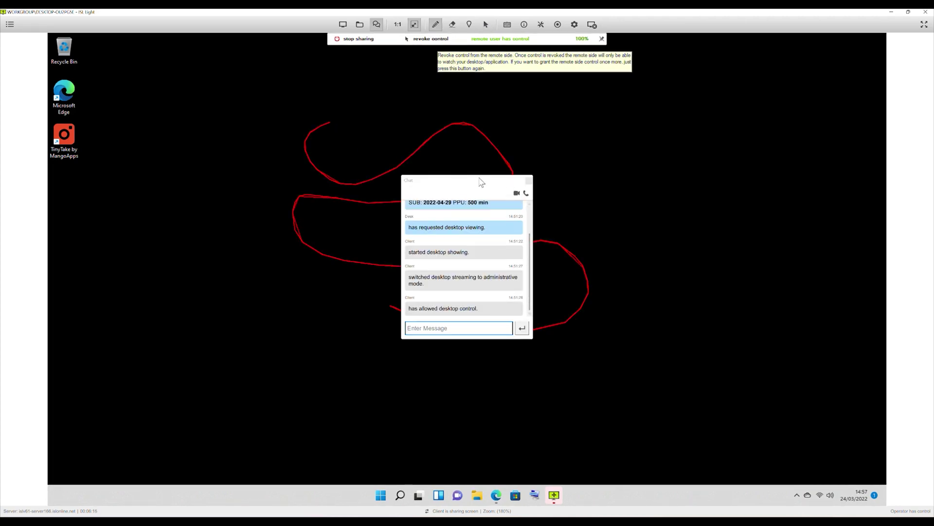
{"action": "left_click_drag", "start_coordinate": [480, 184], "coordinate": [738, 199]}
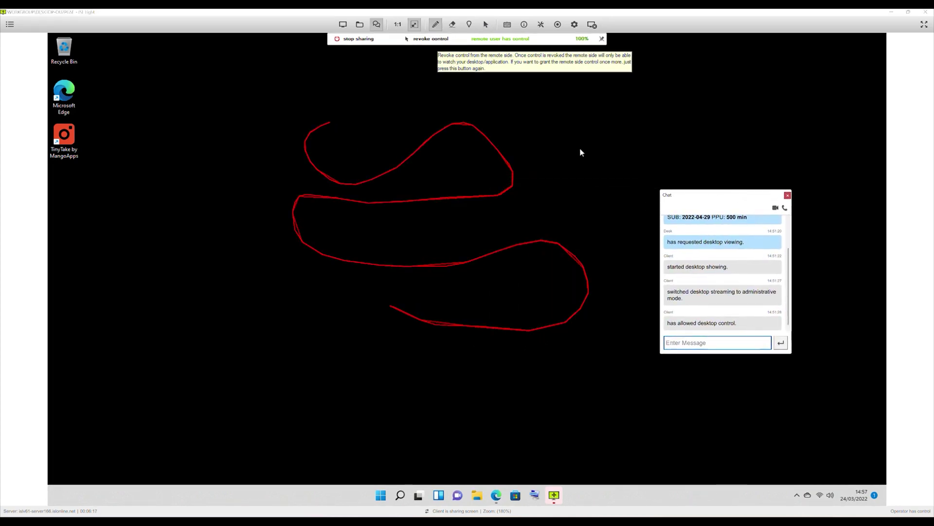
Erase all drawings, place a marker, and draw a red arrow at the Edge icon
{"action": "left_click", "coordinate": [452, 24]}
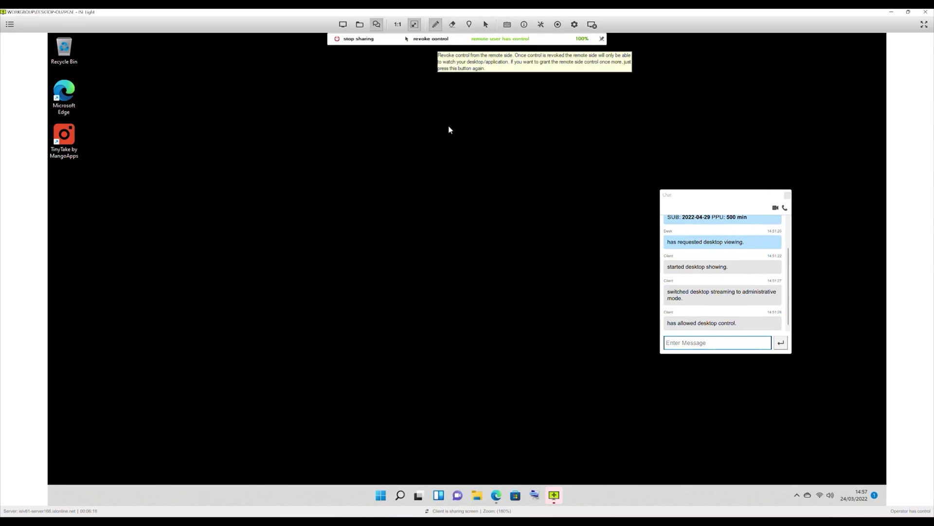
{"action": "left_click", "coordinate": [469, 24]}
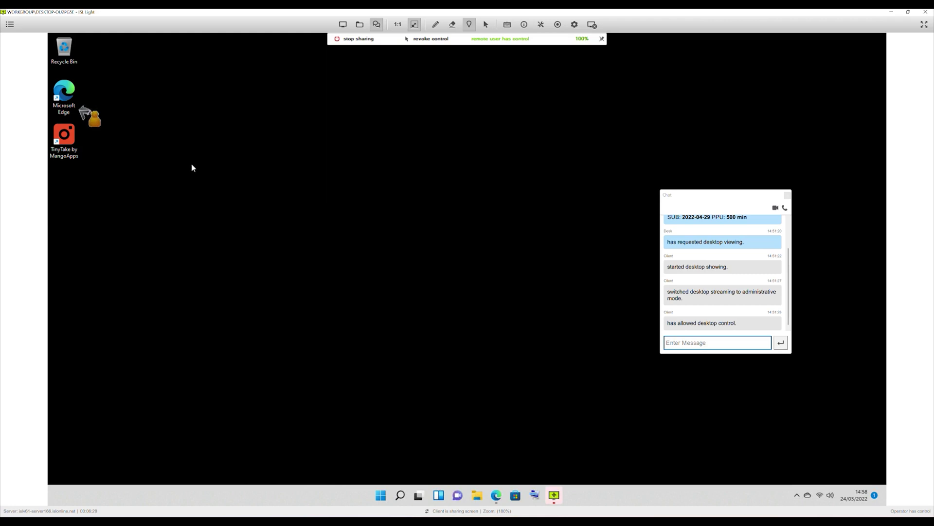
{"action": "left_click", "coordinate": [436, 25]}
{"action": "mouse_move", "coordinate": [167, 79]}
{"action": "left_mouse_down"}
{"action": "mouse_move", "coordinate": [108, 88]}
{"action": "mouse_move", "coordinate": [134, 103]}
{"action": "left_mouse_up"}
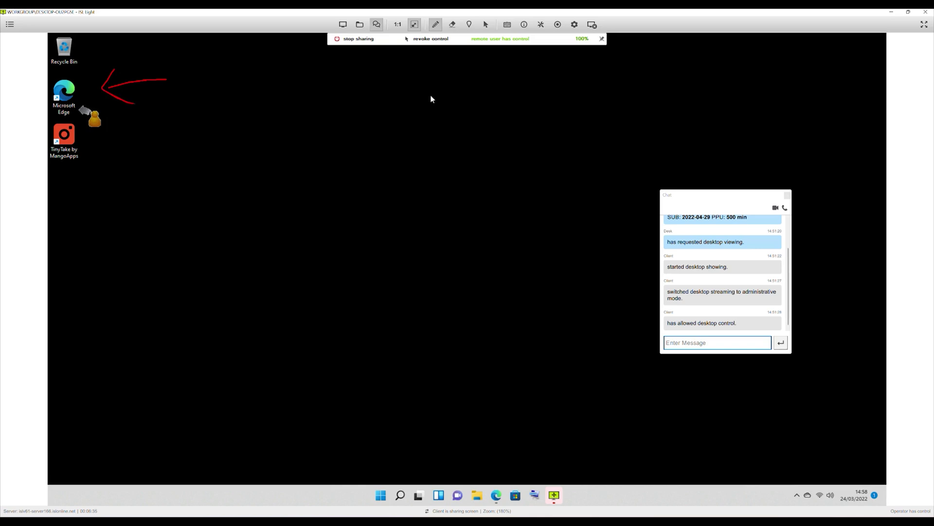
Regain control of the remote desktop after revoking it, then show the keyboard options list
{"action": "left_click", "coordinate": [486, 25]}
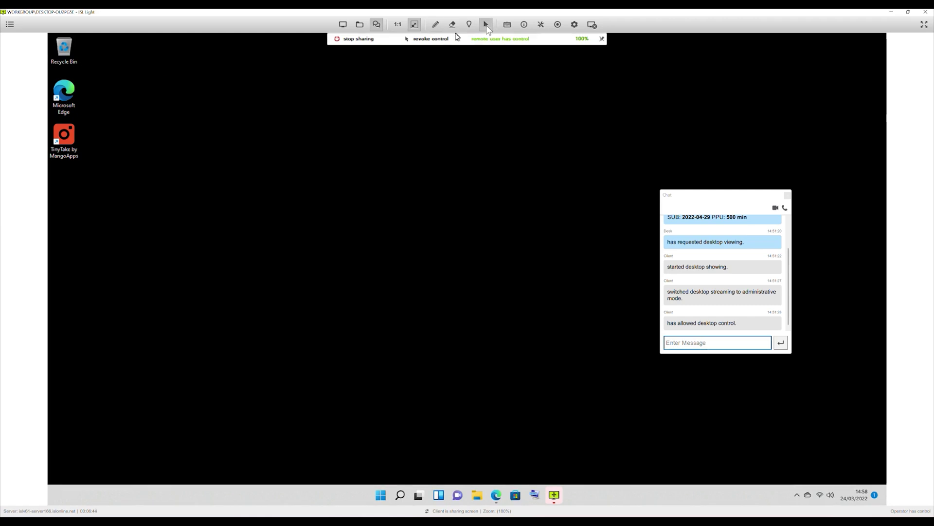
{"action": "left_click", "coordinate": [487, 26]}
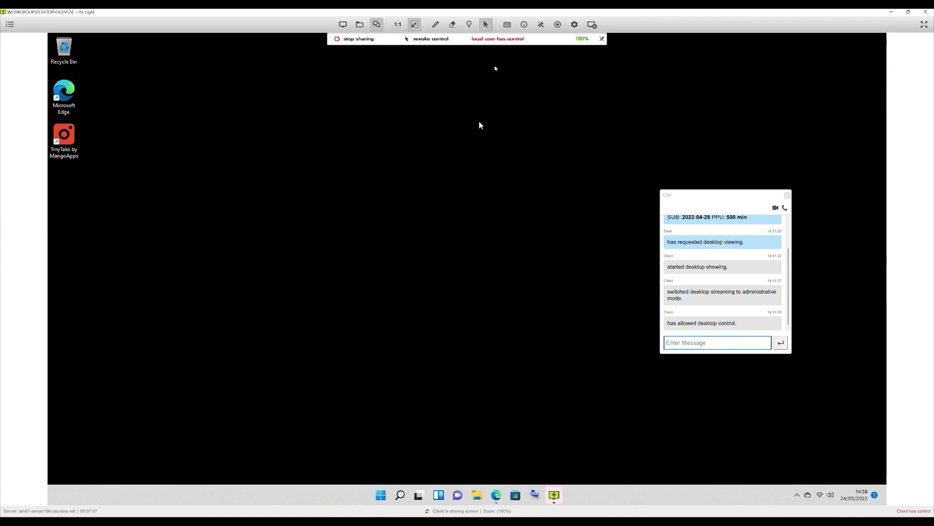
{"action": "left_click", "coordinate": [430, 41]}
{"action": "left_click", "coordinate": [507, 25]}
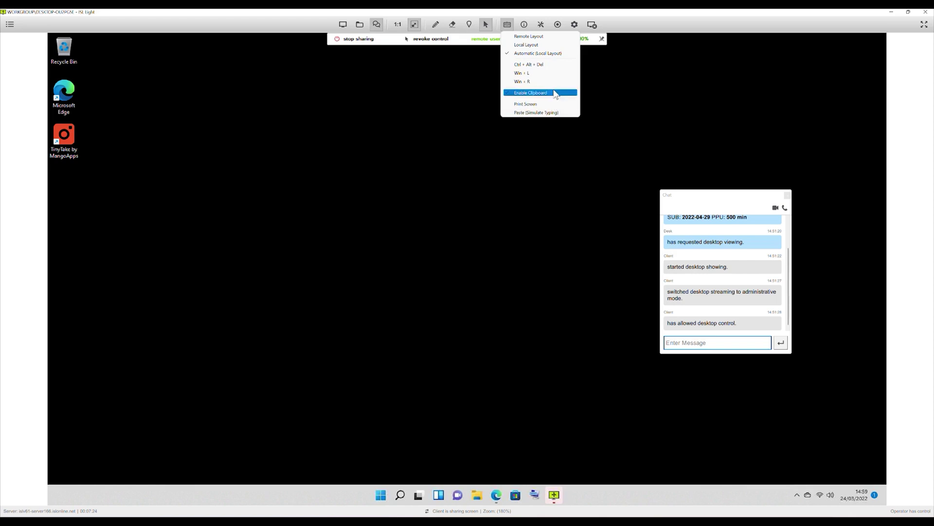
Open System Information for DESKTOP-OU2PG5E, then open and close the Tools dropdown
{"action": "left_click", "coordinate": [524, 25]}
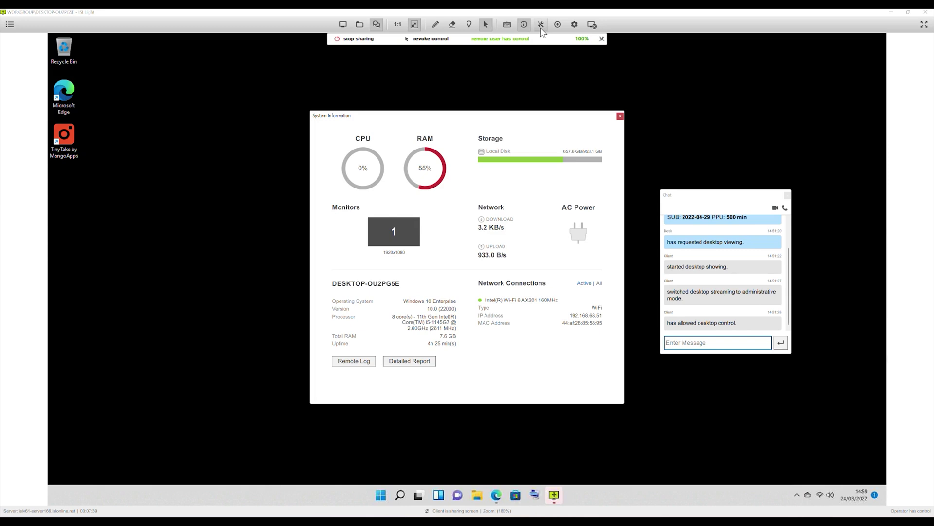
{"action": "left_click", "coordinate": [541, 28]}
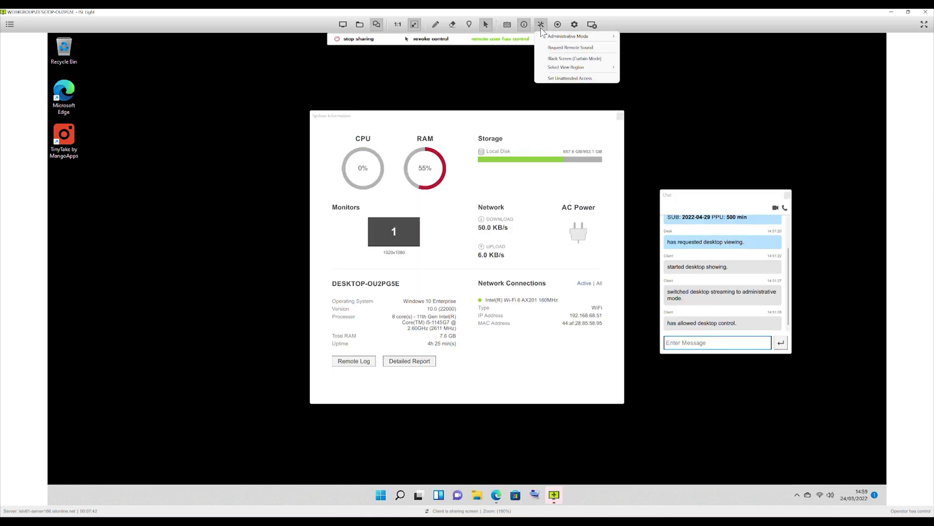
{"action": "mouse_move", "coordinate": [573, 39]}
{"action": "left_click", "coordinate": [680, 76]}
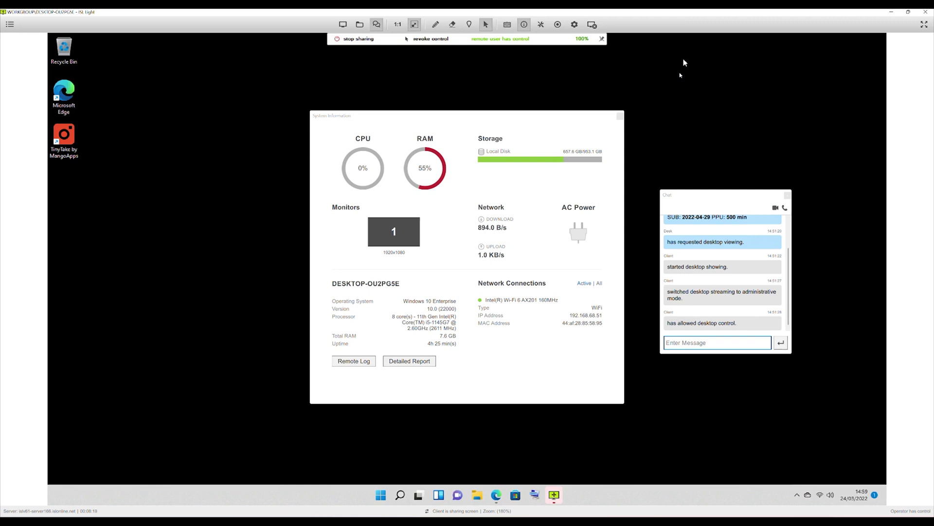
Open the session settings menu and browse its Quality and View Options submenus
{"action": "left_click", "coordinate": [574, 25]}
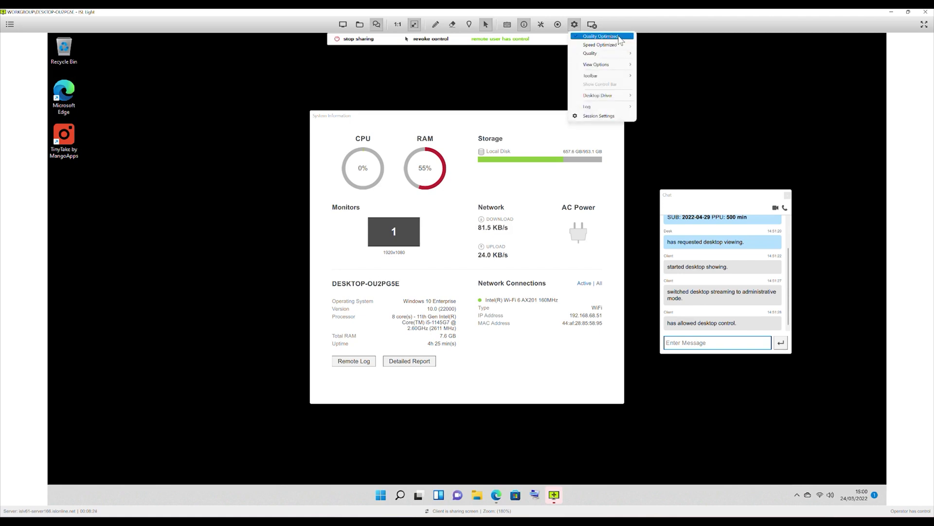
{"action": "mouse_move", "coordinate": [624, 54]}
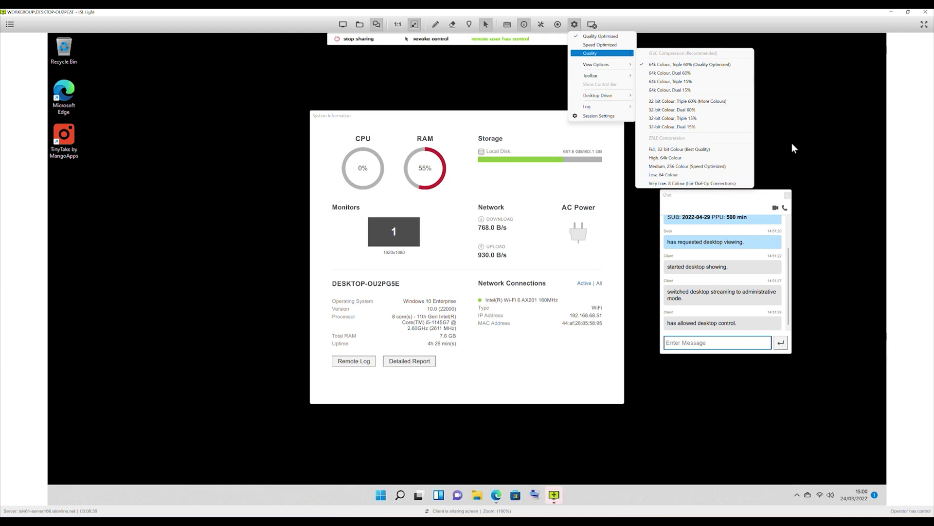
{"action": "mouse_move", "coordinate": [599, 69]}
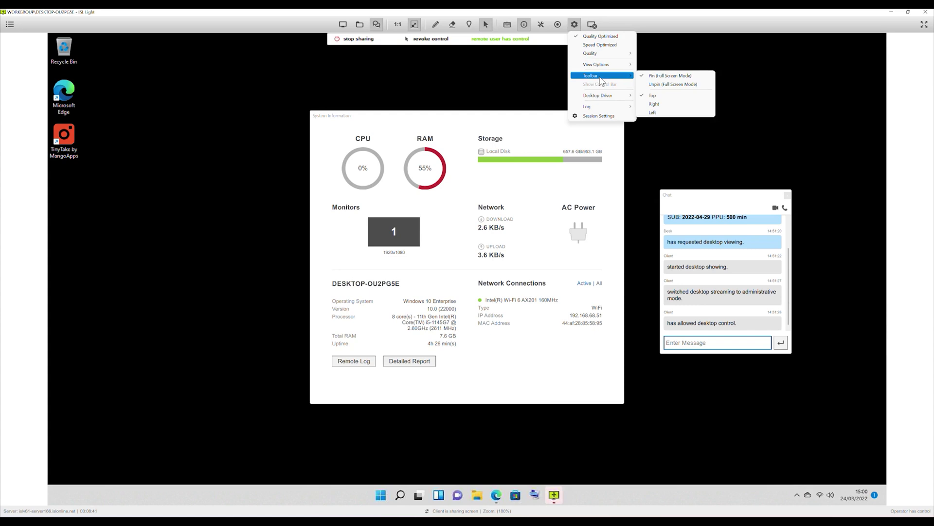
Dismiss the settings menu, returning to the System Information window and chat panel
{"action": "mouse_move", "coordinate": [622, 113]}
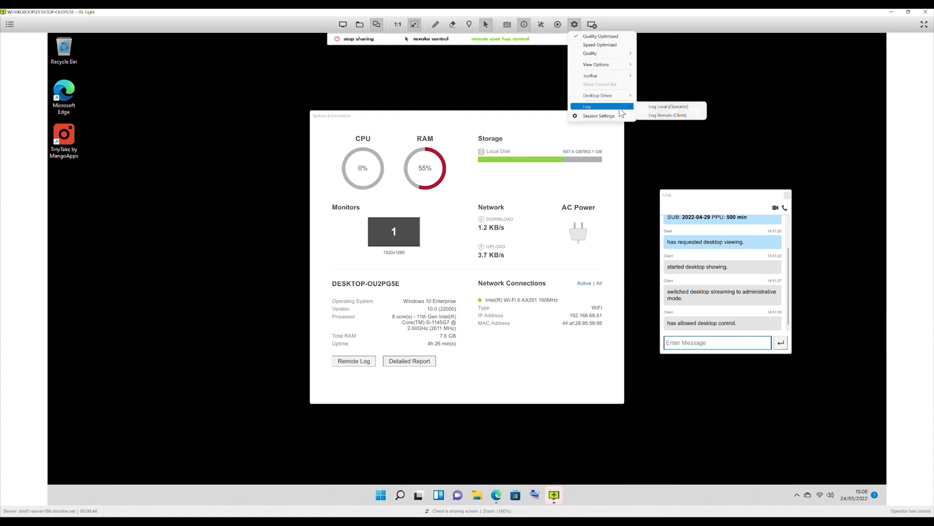
{"action": "left_click", "coordinate": [670, 77]}
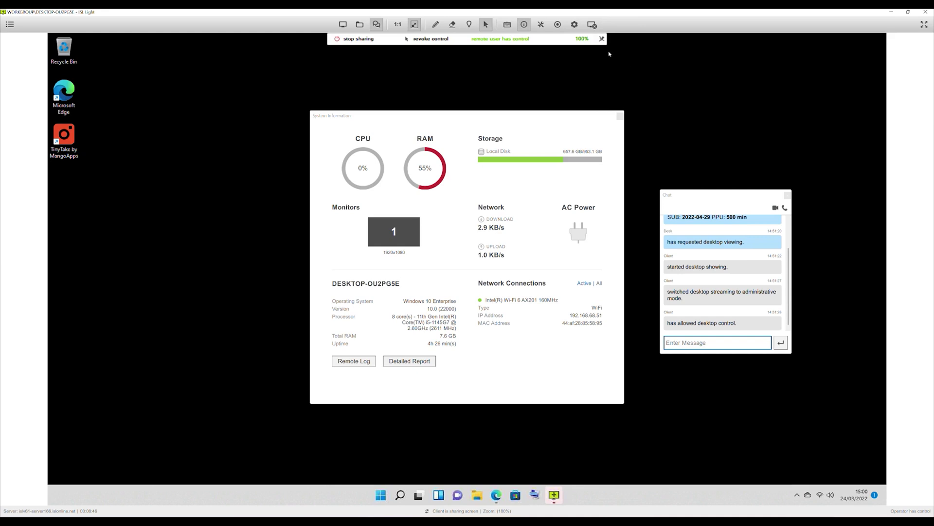